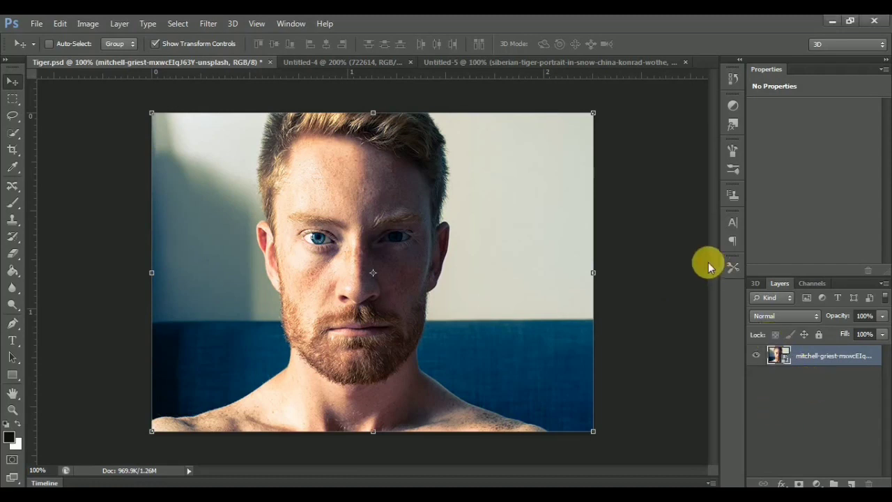
Rasterize the portrait's smart object layer
{"action": "right_click", "coordinate": [817, 355]}
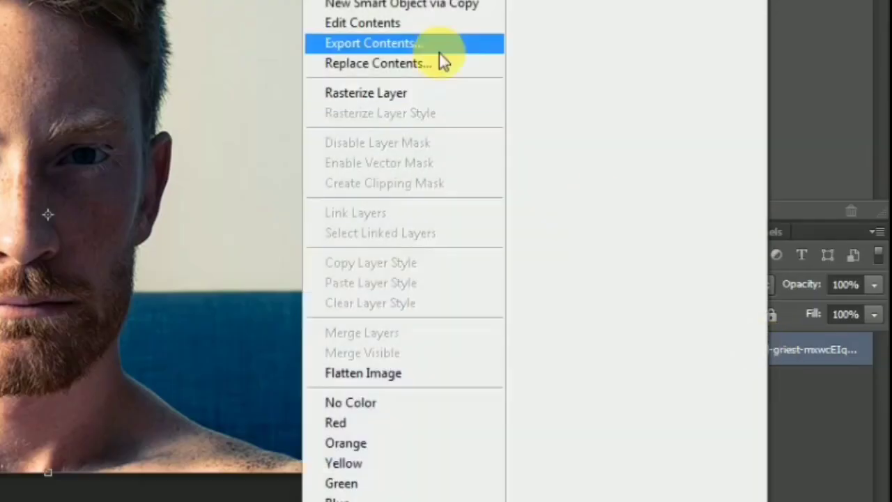
{"action": "left_click", "coordinate": [427, 92]}
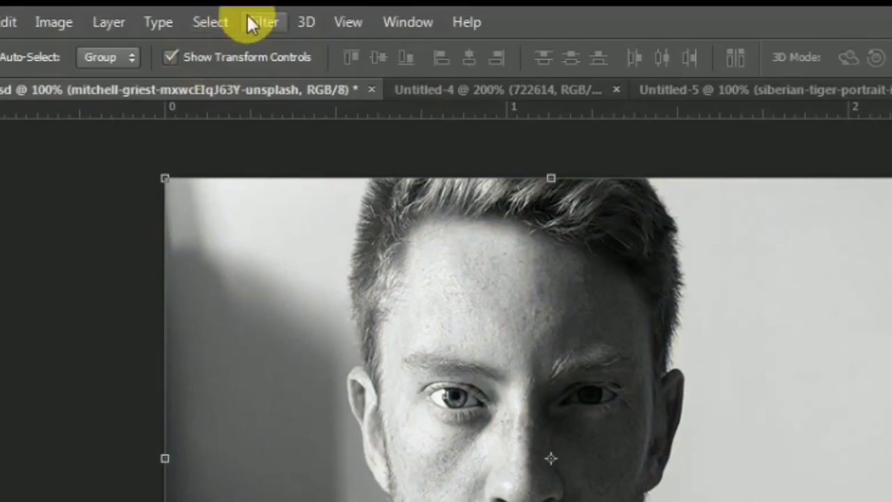
Apply a Gaussian Blur with a 3.0-pixel radius to the black-and-white portrait
{"action": "left_click", "coordinate": [202, 23]}
{"action": "mouse_move", "coordinate": [399, 258]}
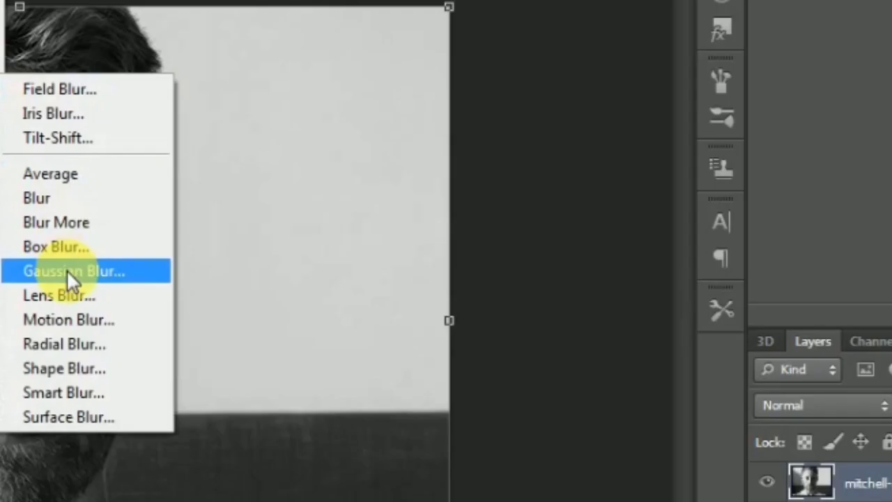
{"action": "left_click", "coordinate": [592, 414]}
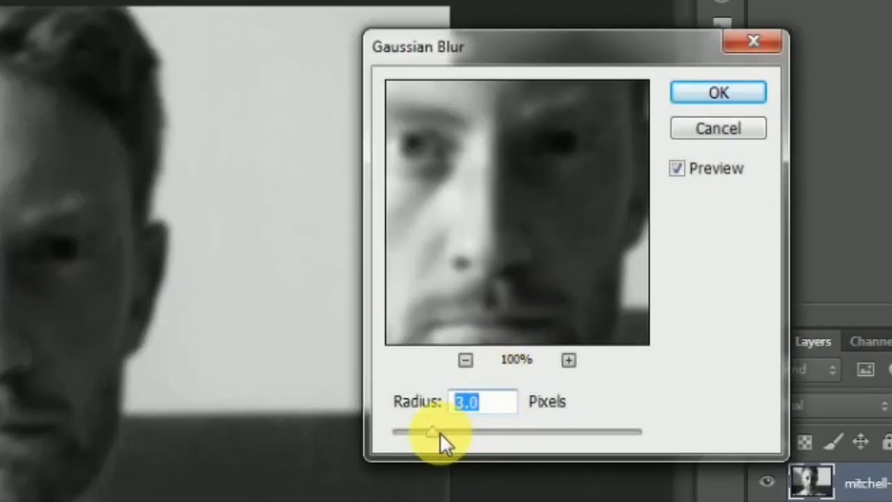
{"action": "key", "text": "Return"}
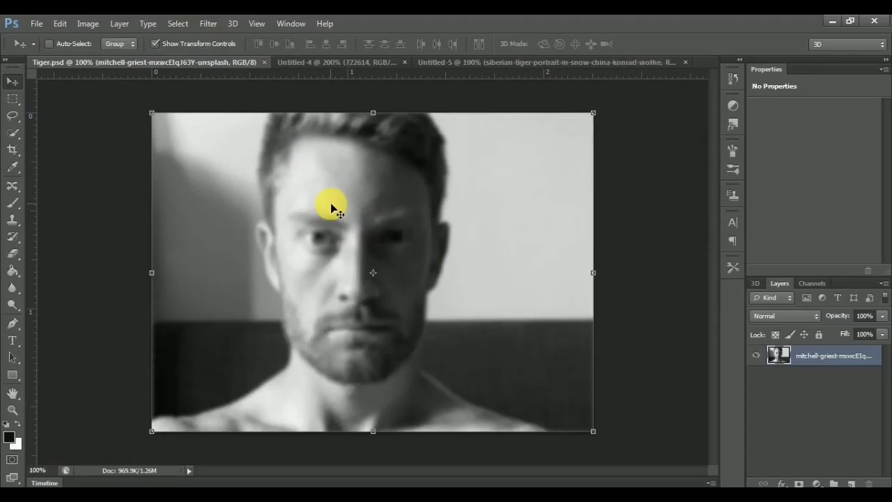
Save the portrait document in Downloads as a Photoshop file named Tiger head, with Maximize Compatibility on
{"action": "left_click", "coordinate": [35, 23]}
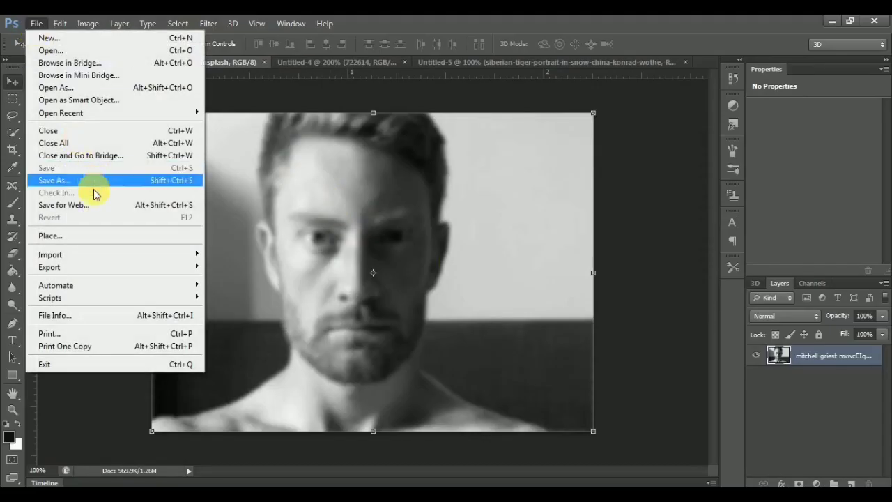
{"action": "left_click", "coordinate": [99, 180]}
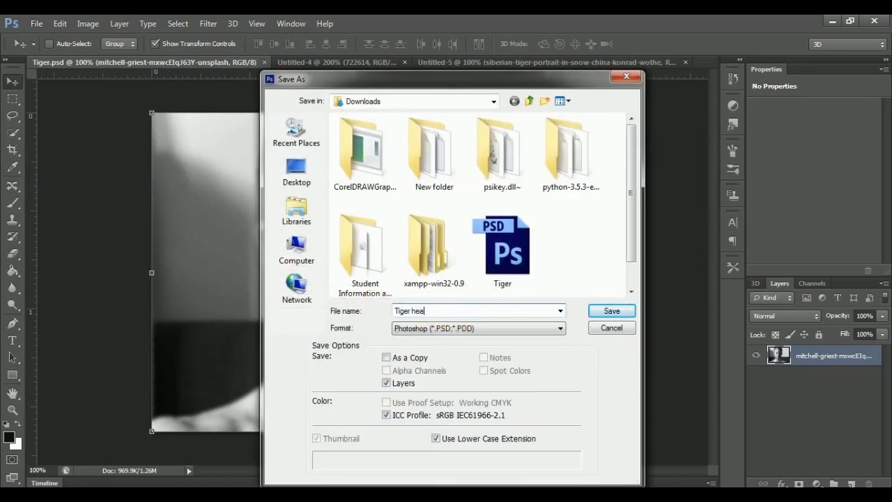
{"action": "key", "text": "Return"}
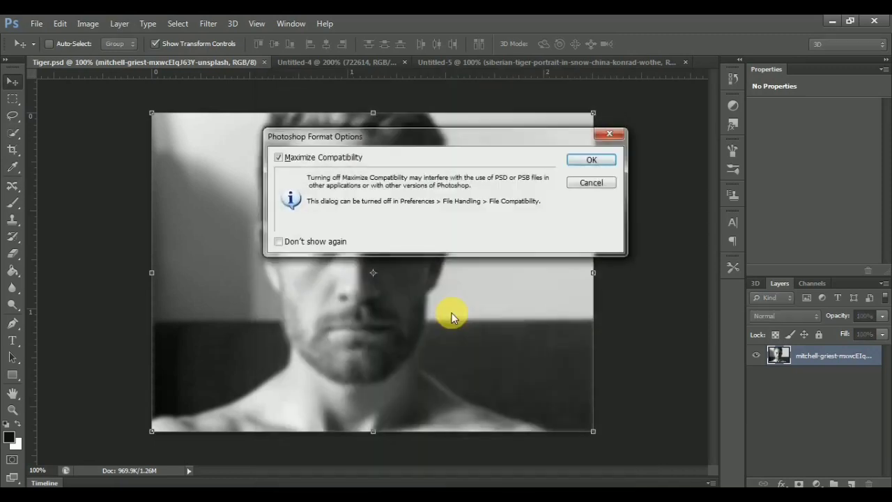
{"action": "left_click", "coordinate": [591, 160]}
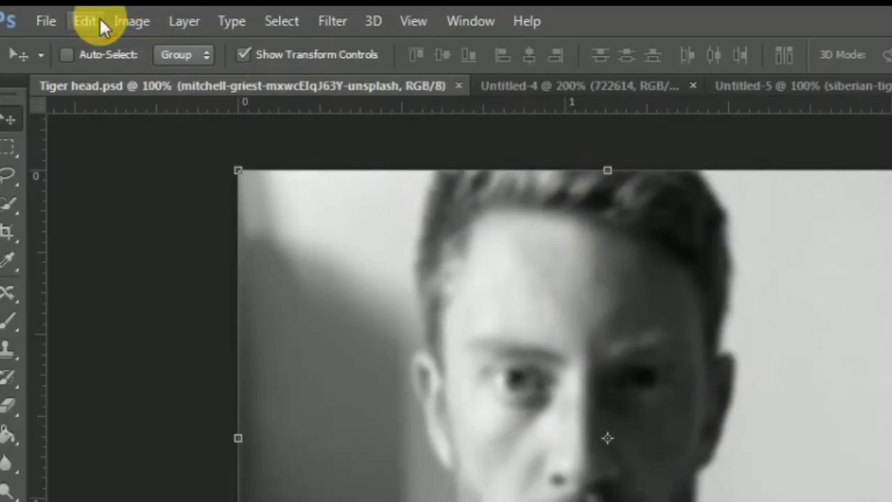
Undo the Gaussian Blur on the portrait
{"action": "left_click", "coordinate": [100, 17]}
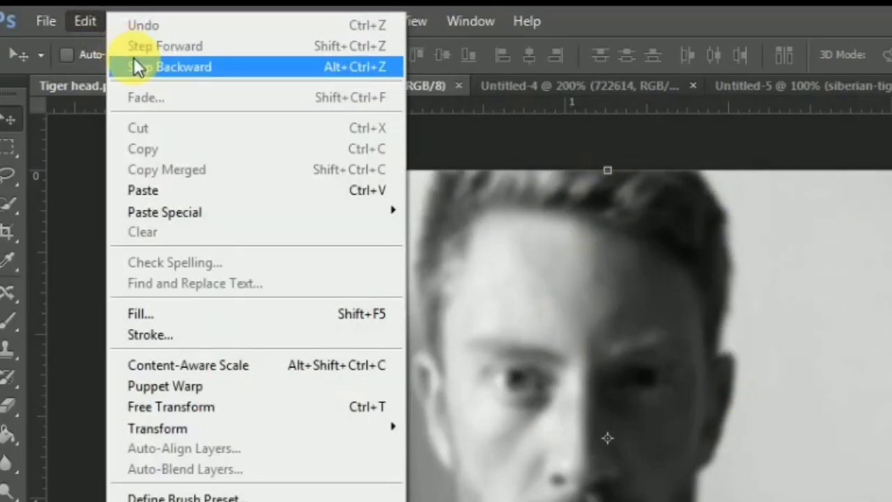
{"action": "left_click", "coordinate": [135, 66]}
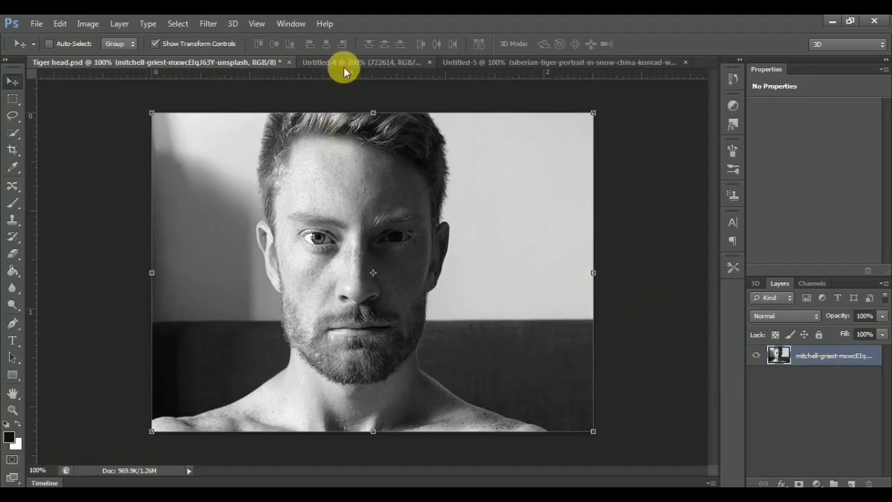
Select the tiger's head, including ears, mane and neck, in the Untitled-4 document with the Quick Selection tool
{"action": "left_click", "coordinate": [344, 66]}
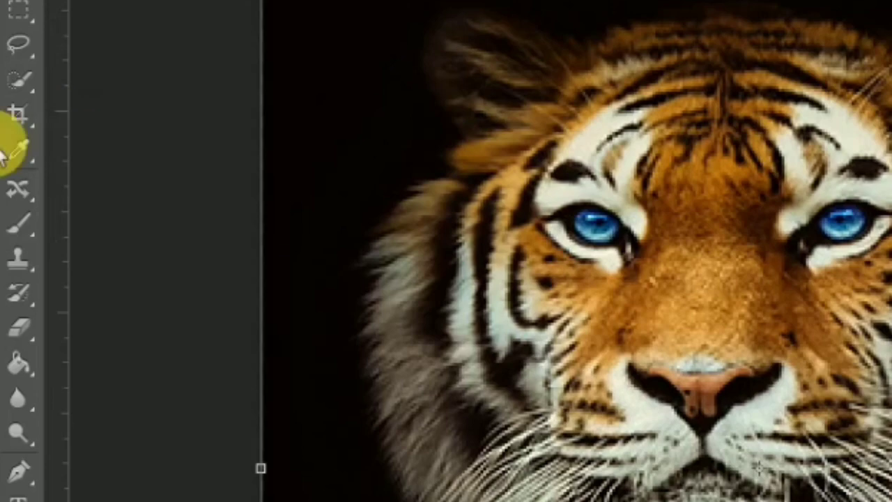
{"action": "left_click", "coordinate": [30, 74]}
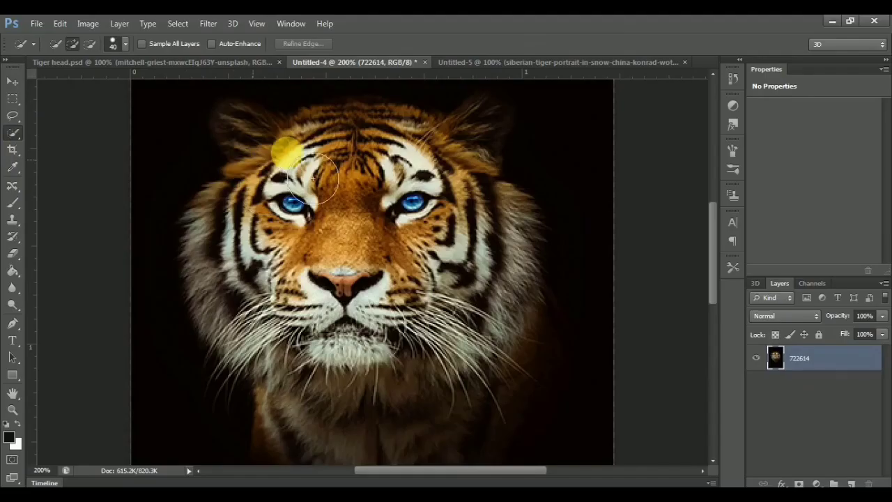
{"action": "mouse_move", "coordinate": [301, 197]}
{"action": "left_mouse_down"}
{"action": "mouse_move", "coordinate": [259, 252]}
{"action": "mouse_move", "coordinate": [280, 305]}
{"action": "mouse_move", "coordinate": [325, 345]}
{"action": "mouse_move", "coordinate": [369, 355]}
{"action": "mouse_move", "coordinate": [280, 346]}
{"action": "mouse_move", "coordinate": [284, 365]}
{"action": "mouse_move", "coordinate": [297, 374]}
{"action": "mouse_move", "coordinate": [275, 349]}
{"action": "mouse_move", "coordinate": [378, 384]}
{"action": "mouse_move", "coordinate": [415, 377]}
{"action": "mouse_move", "coordinate": [324, 402]}
{"action": "mouse_move", "coordinate": [373, 420]}
{"action": "mouse_move", "coordinate": [414, 422]}
{"action": "mouse_move", "coordinate": [341, 442]}
{"action": "mouse_move", "coordinate": [391, 459]}
{"action": "mouse_move", "coordinate": [430, 460]}
{"action": "mouse_move", "coordinate": [466, 424]}
{"action": "mouse_move", "coordinate": [488, 361]}
{"action": "mouse_move", "coordinate": [491, 287]}
{"action": "mouse_move", "coordinate": [449, 227]}
{"action": "mouse_move", "coordinate": [355, 267]}
{"action": "mouse_move", "coordinate": [389, 311]}
{"action": "mouse_move", "coordinate": [425, 319]}
{"action": "mouse_move", "coordinate": [454, 348]}
{"action": "left_mouse_up"}
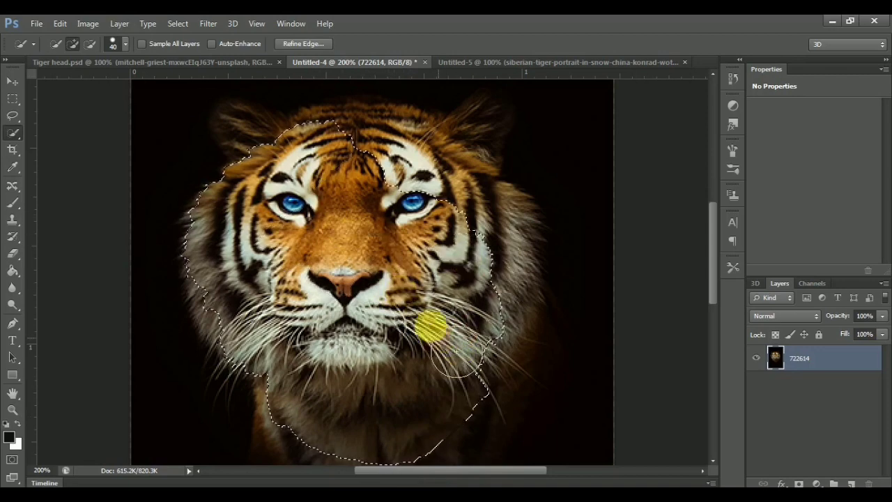
{"action": "mouse_move", "coordinate": [513, 339]}
{"action": "left_mouse_down"}
{"action": "mouse_move", "coordinate": [513, 265]}
{"action": "mouse_move", "coordinate": [473, 223]}
{"action": "mouse_move", "coordinate": [476, 183]}
{"action": "mouse_move", "coordinate": [498, 161]}
{"action": "mouse_move", "coordinate": [437, 169]}
{"action": "mouse_move", "coordinate": [400, 155]}
{"action": "mouse_move", "coordinate": [296, 169]}
{"action": "mouse_move", "coordinate": [274, 159]}
{"action": "mouse_move", "coordinate": [312, 171]}
{"action": "mouse_move", "coordinate": [281, 173]}
{"action": "mouse_move", "coordinate": [267, 160]}
{"action": "mouse_move", "coordinate": [293, 170]}
{"action": "mouse_move", "coordinate": [487, 167]}
{"action": "mouse_move", "coordinate": [503, 153]}
{"action": "mouse_move", "coordinate": [399, 200]}
{"action": "mouse_move", "coordinate": [373, 176]}
{"action": "mouse_move", "coordinate": [232, 267]}
{"action": "left_mouse_up"}
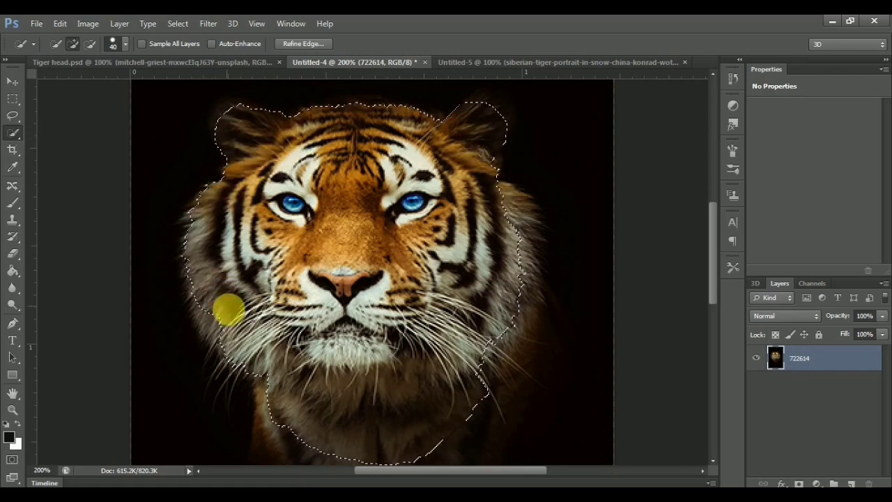
{"action": "left_click_drag", "start_coordinate": [305, 395], "coordinate": [327, 410]}
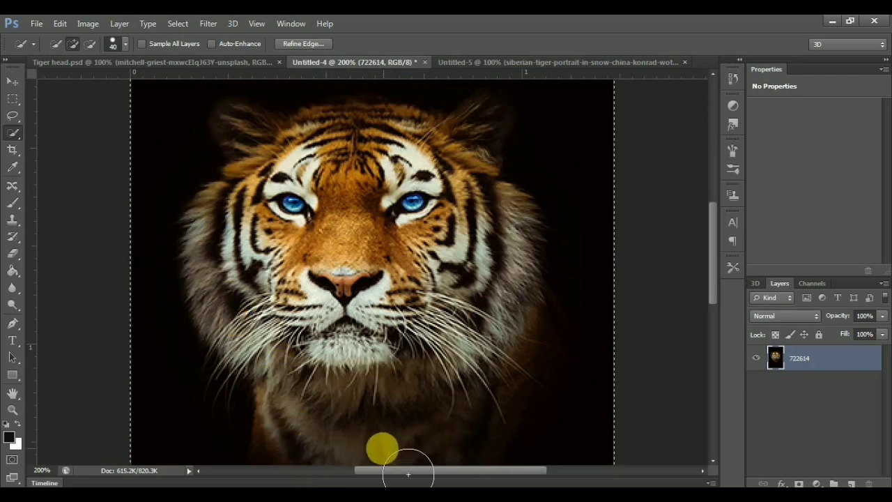
Invert the selection, delete the black background around the tiger and deselect
{"action": "key", "text": "ctrl+shift+i"}
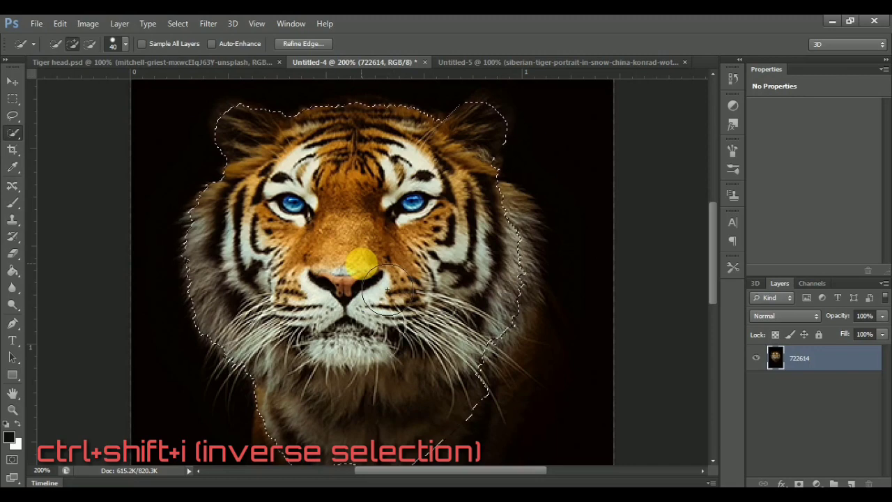
{"action": "key", "text": "Delete"}
{"action": "key", "text": "ctrl+d"}
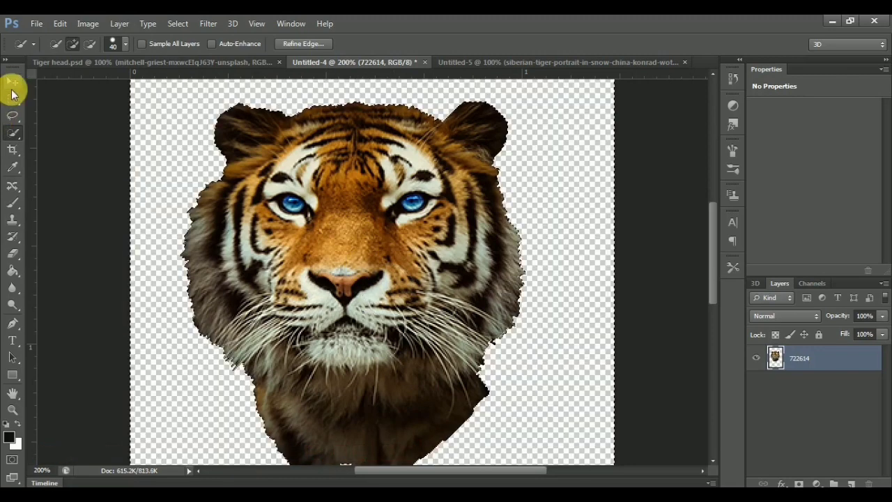
Move the tiger cut-out into Tiger head.psd, enlarge it to about 142% width over the man's face, and stretch it down to his neck
{"action": "left_click", "coordinate": [12, 82]}
{"action": "left_click_drag", "start_coordinate": [285, 249], "coordinate": [304, 284]}
{"action": "left_click_drag", "start_coordinate": [336, 206], "coordinate": [325, 129]}
{"action": "left_click_drag", "start_coordinate": [421, 261], "coordinate": [472, 261]}
{"action": "left_click_drag", "start_coordinate": [254, 265], "coordinate": [232, 261]}
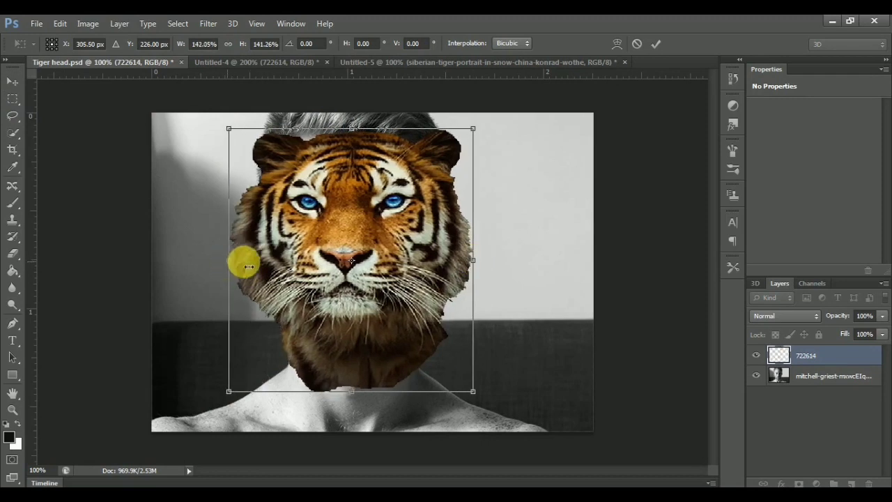
{"action": "left_click_drag", "start_coordinate": [399, 254], "coordinate": [400, 249]}
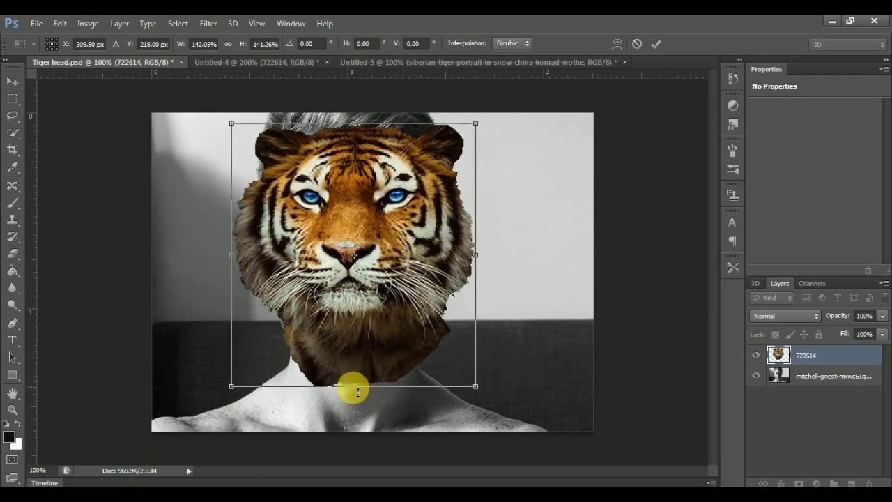
{"action": "left_click_drag", "start_coordinate": [357, 392], "coordinate": [355, 414]}
{"action": "double_click", "coordinate": [398, 235]}
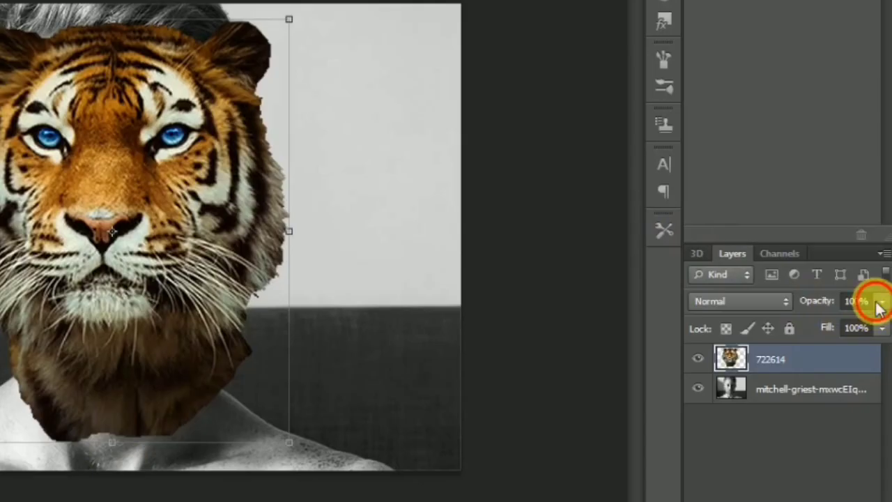
Set the tiger layer's opacity to 50% and use Free Transform to fit the head more closely over the man's face
{"action": "left_click", "coordinate": [881, 304]}
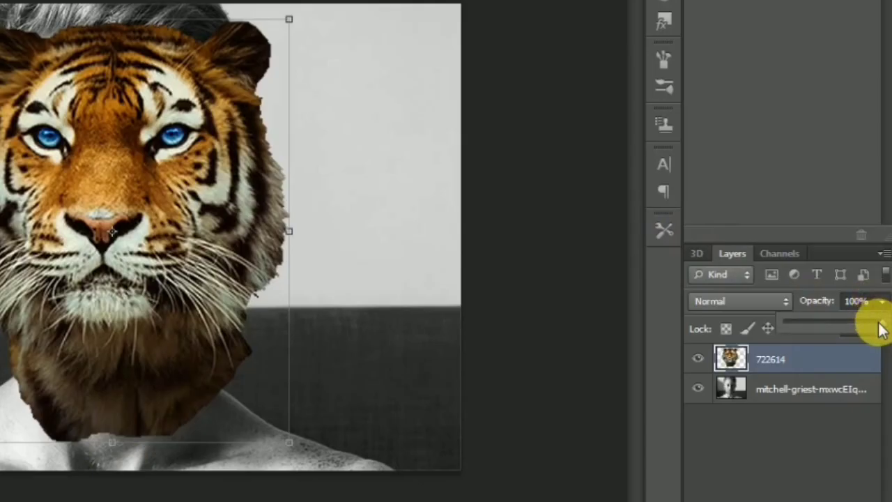
{"action": "mouse_move", "coordinate": [837, 323]}
{"action": "left_mouse_down"}
{"action": "mouse_move", "coordinate": [818, 326]}
{"action": "mouse_move", "coordinate": [833, 322]}
{"action": "left_mouse_up"}
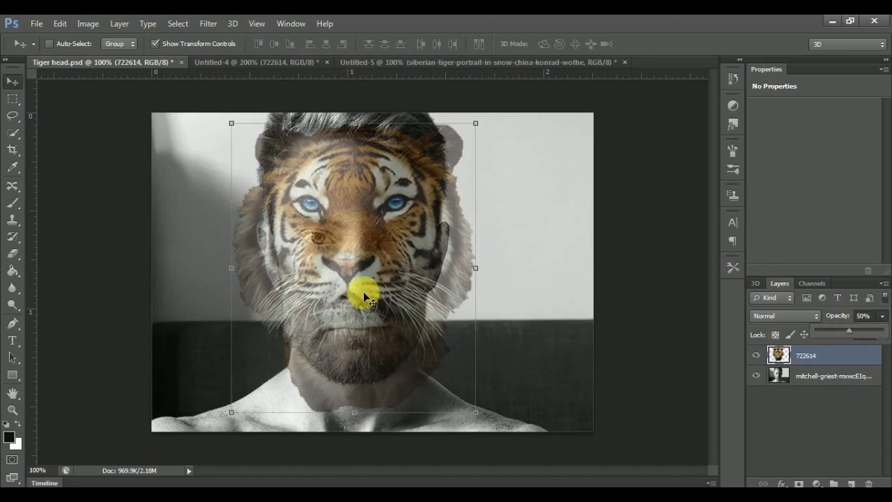
{"action": "key", "text": "ctrl+t"}
{"action": "mouse_move", "coordinate": [356, 293]}
{"action": "left_mouse_down"}
{"action": "mouse_move", "coordinate": [398, 243]}
{"action": "mouse_move", "coordinate": [364, 283]}
{"action": "mouse_move", "coordinate": [368, 292]}
{"action": "left_mouse_up"}
{"action": "left_click_drag", "start_coordinate": [359, 151], "coordinate": [361, 113]}
{"action": "left_click_drag", "start_coordinate": [347, 199], "coordinate": [346, 210]}
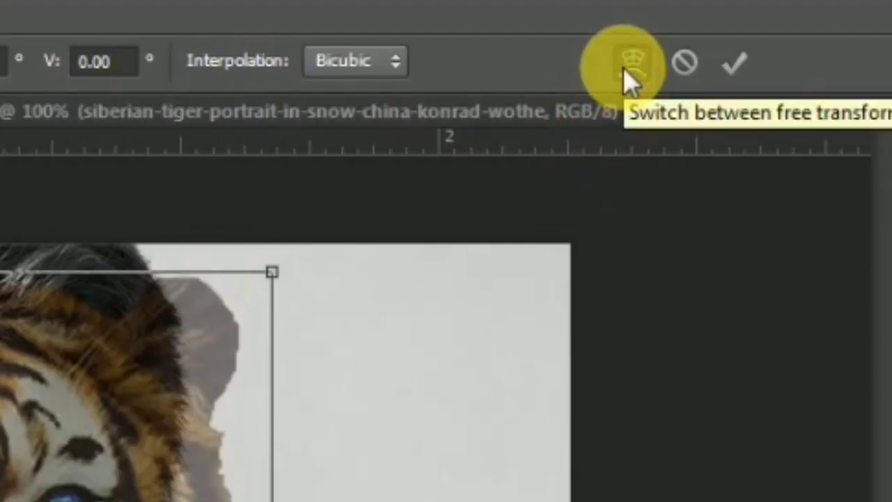
Warp the tiger layer's forehead, eyes and sides so its eyes line up with the man's eyes
{"action": "left_click", "coordinate": [629, 70]}
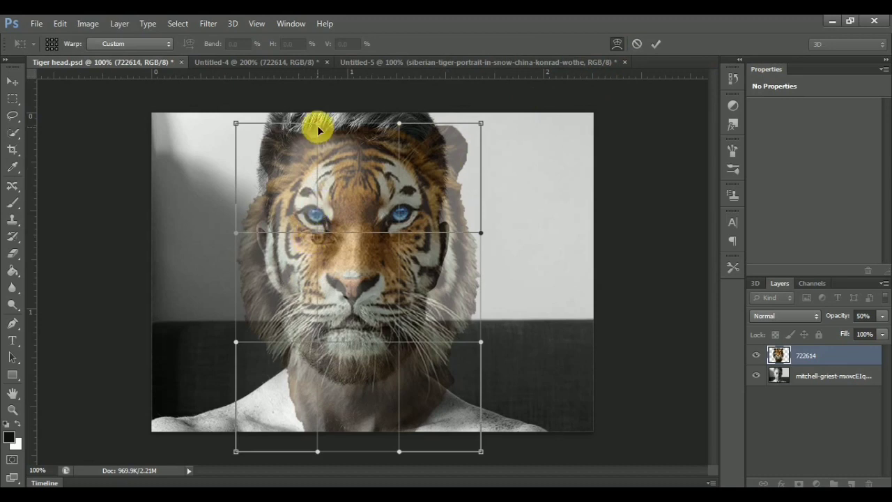
{"action": "left_click_drag", "start_coordinate": [317, 125], "coordinate": [321, 105]}
{"action": "left_click_drag", "start_coordinate": [319, 213], "coordinate": [315, 245]}
{"action": "left_click_drag", "start_coordinate": [401, 222], "coordinate": [404, 211]}
{"action": "left_click", "coordinate": [325, 258]}
{"action": "left_click_drag", "start_coordinate": [325, 258], "coordinate": [323, 247]}
{"action": "mouse_move", "coordinate": [236, 240]}
{"action": "left_mouse_down"}
{"action": "mouse_move", "coordinate": [215, 237]}
{"action": "mouse_move", "coordinate": [230, 234]}
{"action": "left_mouse_up"}
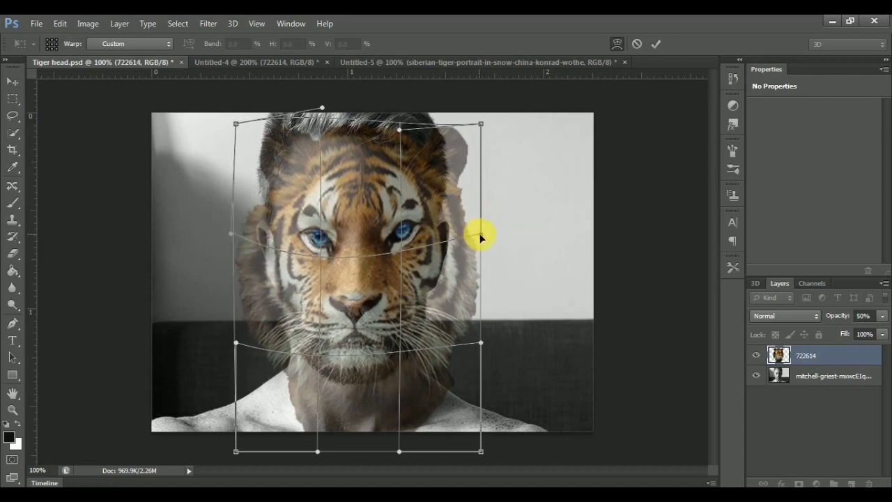
{"action": "left_click_drag", "start_coordinate": [481, 239], "coordinate": [460, 246]}
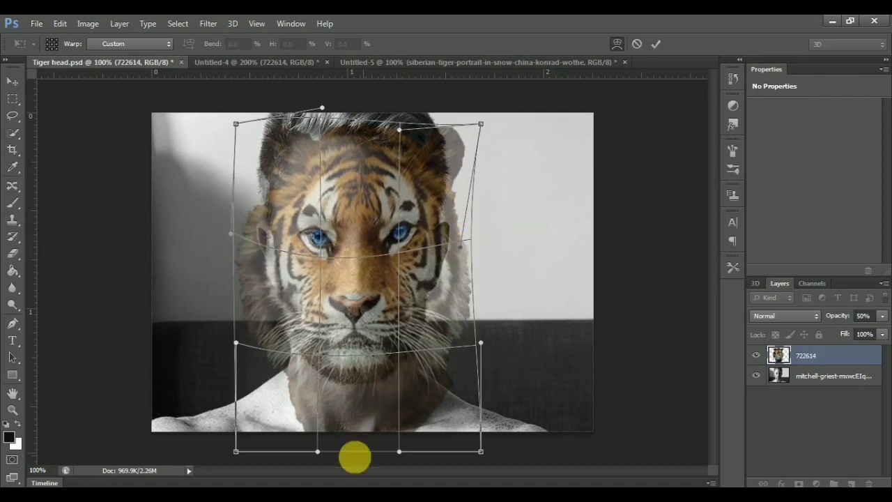
Warp the tiger's neck and chin upward, fine-tune the eyes and mouth over the man's features, and apply the warp
{"action": "left_click_drag", "start_coordinate": [318, 455], "coordinate": [331, 397]}
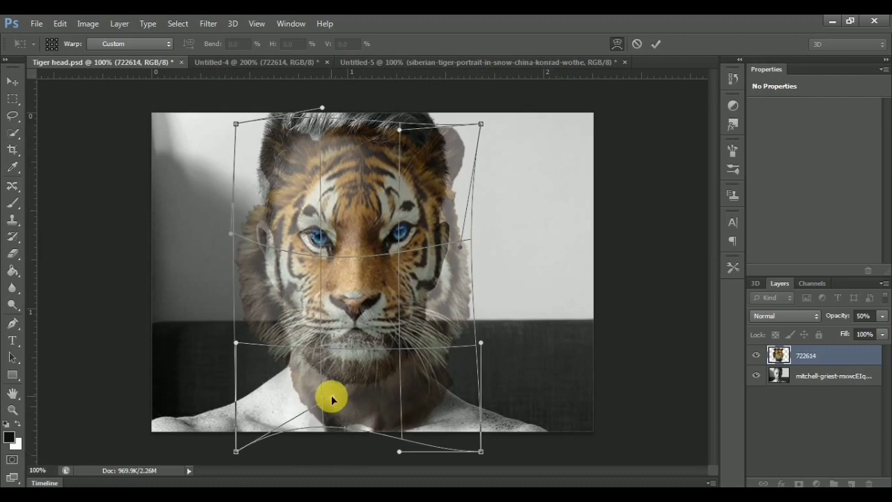
{"action": "left_click_drag", "start_coordinate": [398, 454], "coordinate": [376, 393]}
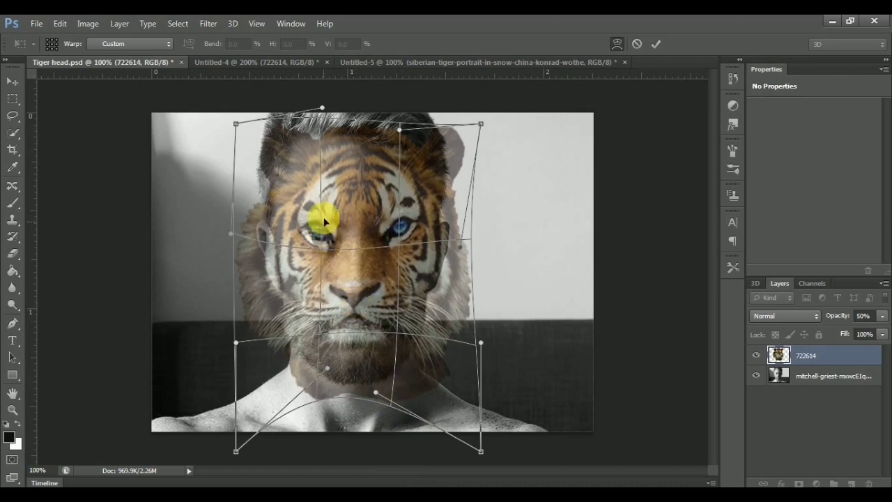
{"action": "left_click_drag", "start_coordinate": [323, 187], "coordinate": [411, 198]}
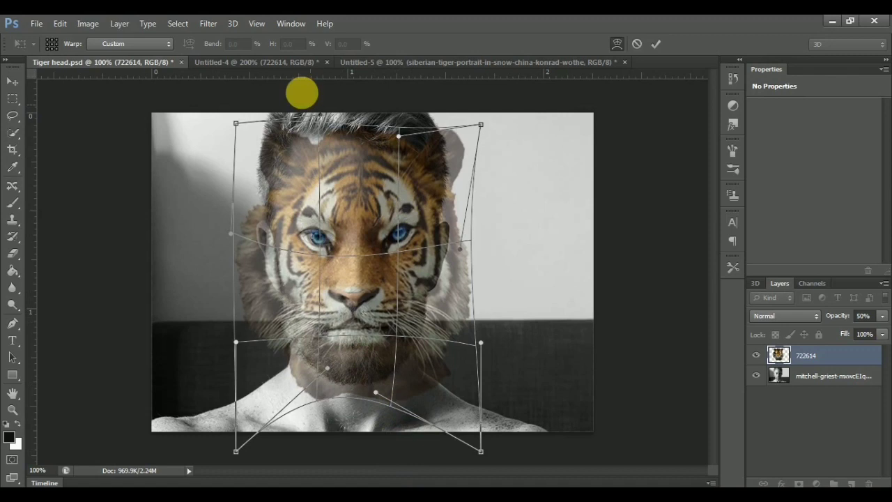
{"action": "left_click_drag", "start_coordinate": [321, 119], "coordinate": [317, 98]}
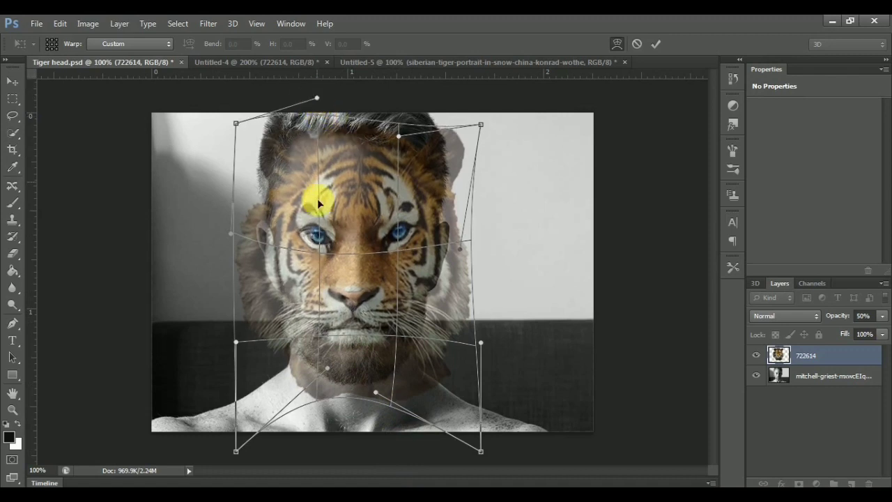
{"action": "left_click_drag", "start_coordinate": [424, 214], "coordinate": [422, 215]}
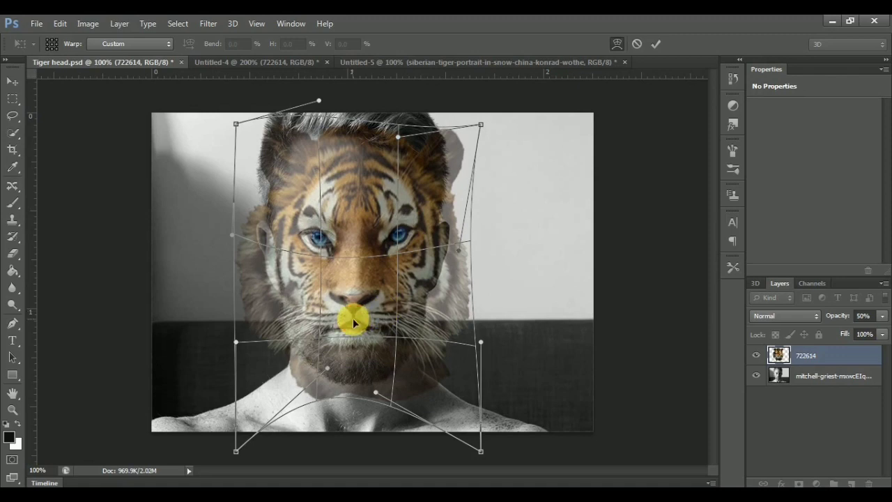
{"action": "left_click_drag", "start_coordinate": [353, 322], "coordinate": [354, 318]}
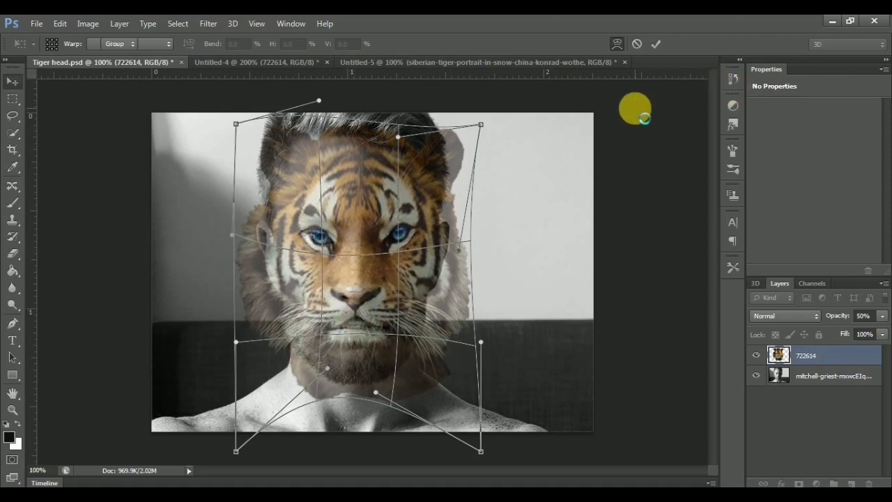
{"action": "key", "text": "Return"}
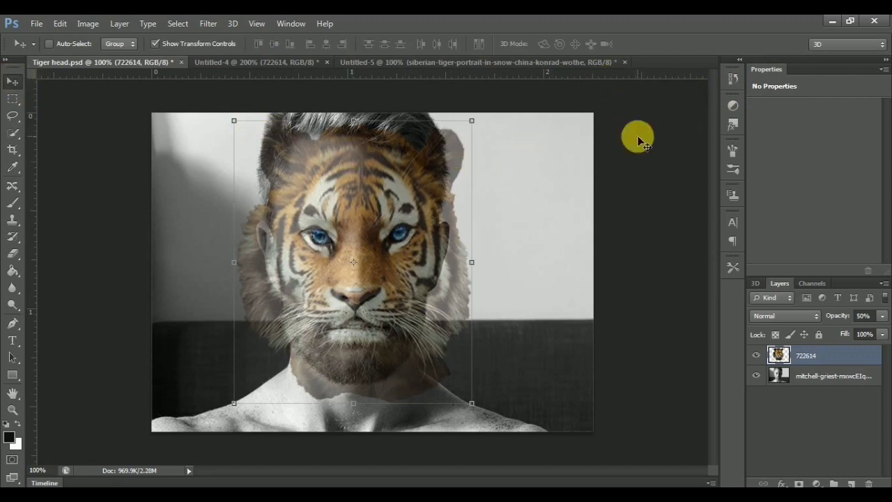
Raise the tiger layer's opacity to 69%
{"action": "left_click", "coordinate": [882, 315]}
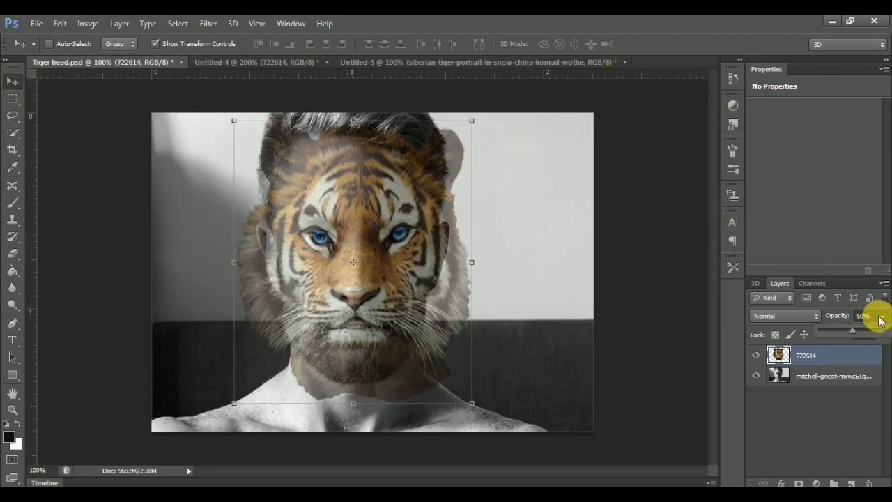
{"action": "left_click_drag", "start_coordinate": [839, 332], "coordinate": [866, 332]}
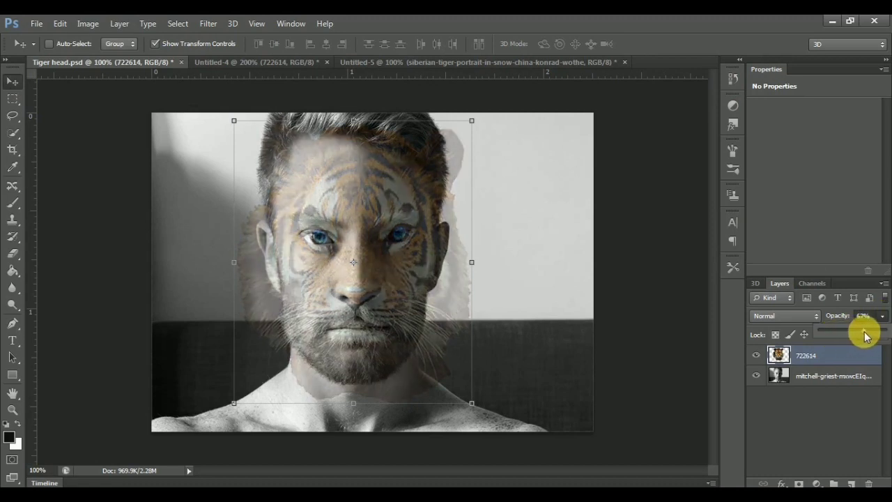
{"action": "left_click", "coordinate": [334, 187]}
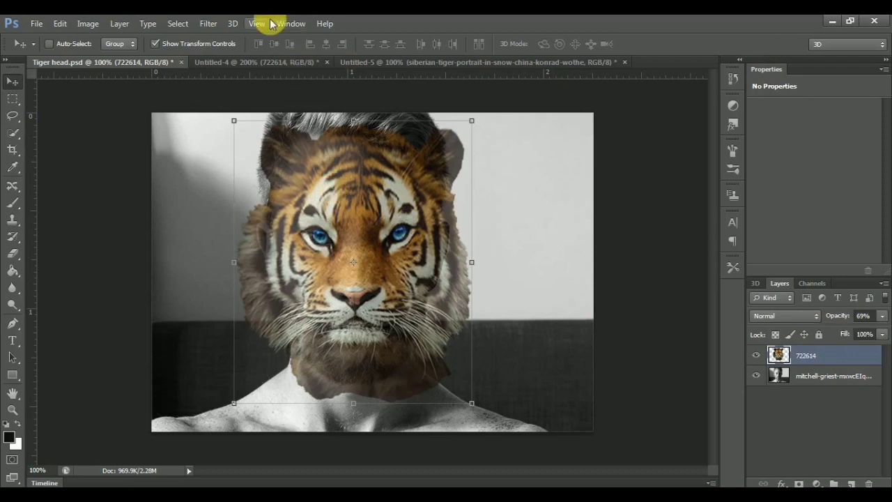
Apply the Displace filter to the tiger layer with scales of 10, Stretch To Fit and Repeat Edge Pixels, using Tiger head.psd as the map
{"action": "left_click", "coordinate": [208, 24]}
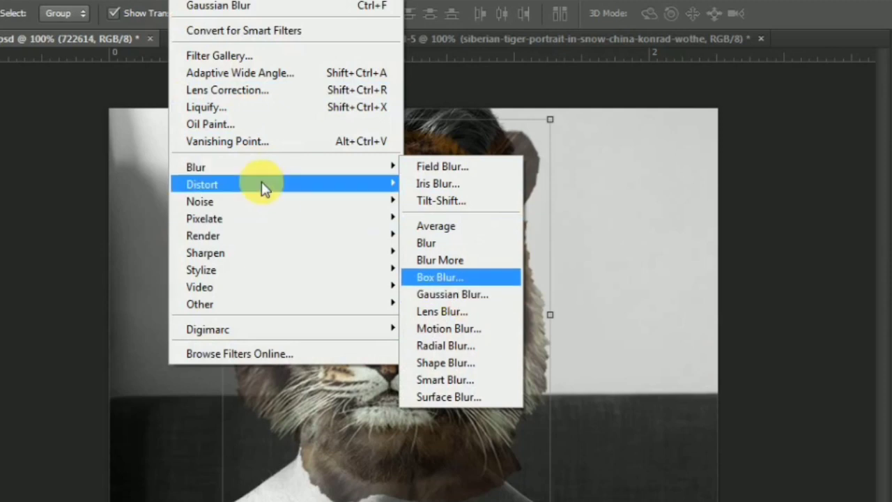
{"action": "mouse_move", "coordinate": [261, 183]}
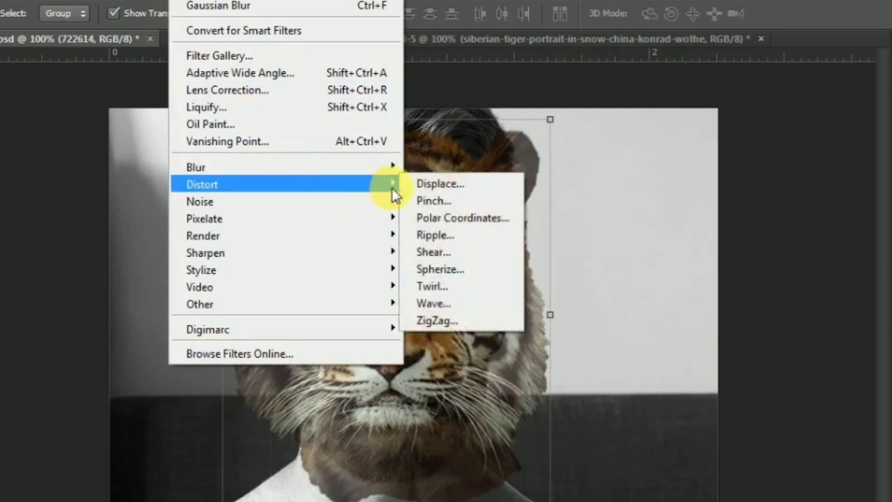
{"action": "left_click", "coordinate": [414, 185]}
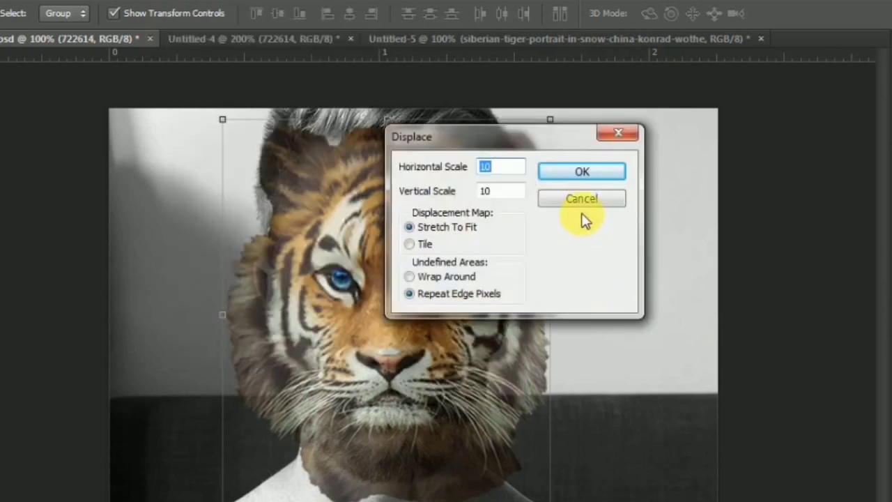
{"action": "left_click", "coordinate": [495, 197]}
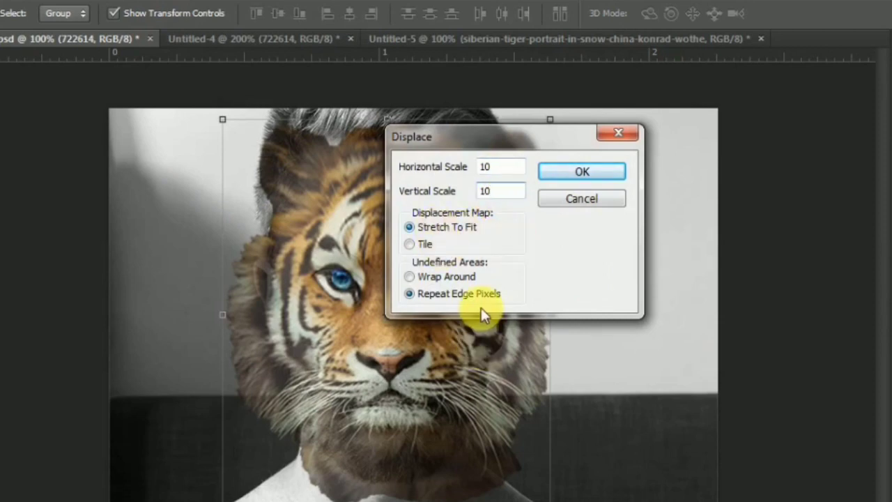
{"action": "left_click", "coordinate": [559, 175]}
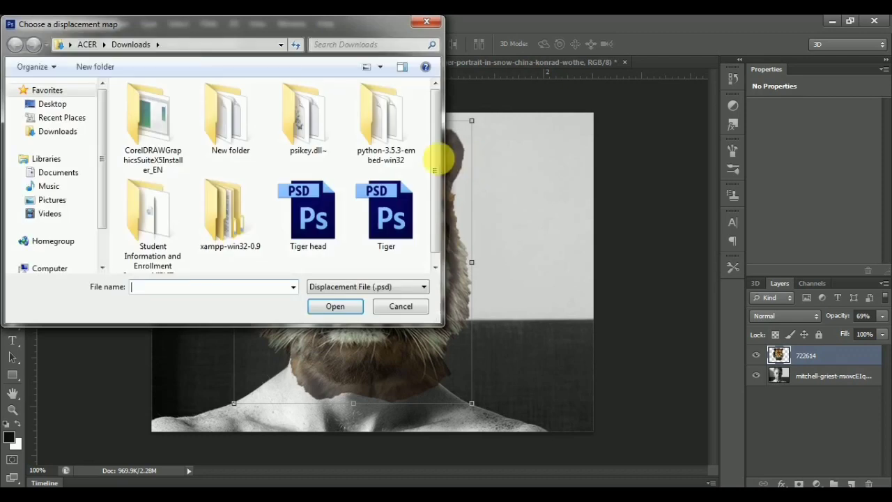
{"action": "left_click_drag", "start_coordinate": [437, 158], "coordinate": [439, 200]}
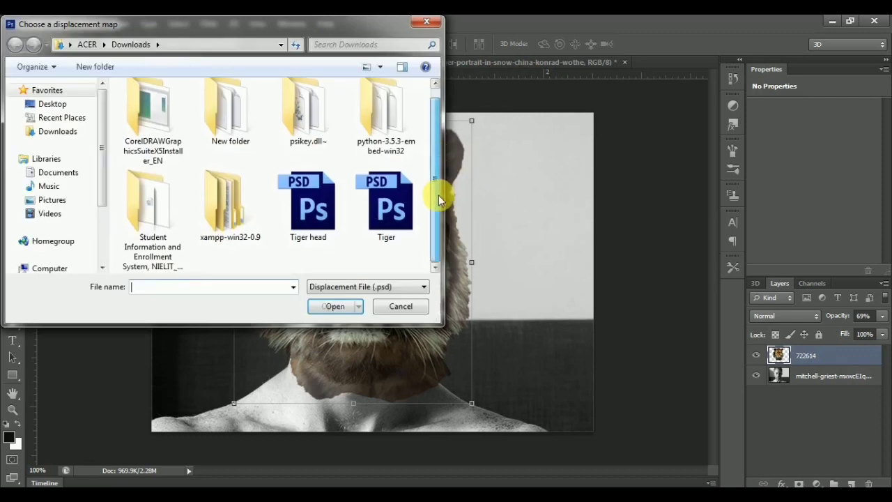
{"action": "double_click", "coordinate": [315, 209]}
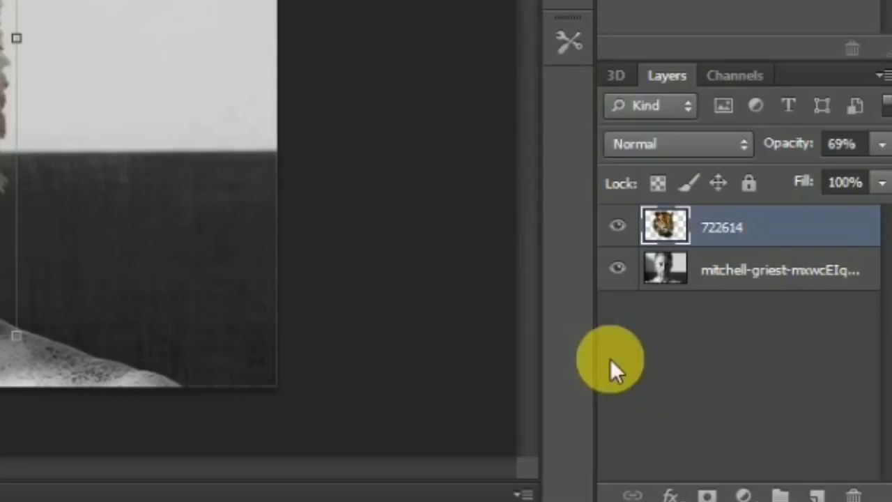
Add a layer mask to the tiger layer and fill it with black to hide the whole head
{"action": "left_click", "coordinate": [709, 495]}
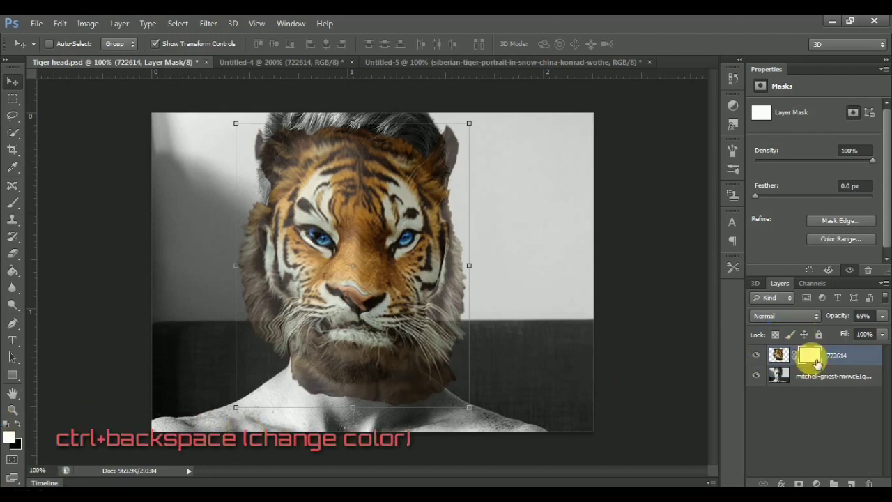
{"action": "key", "text": "ctrl+BackSpace"}
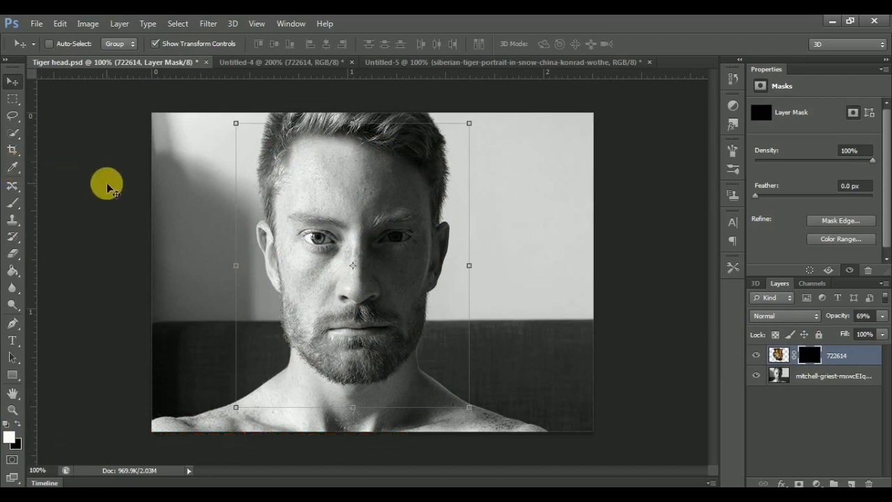
Paint white on the mask with a 30 px brush to reveal tiger fur over the forehead and the brightly lit temple, ear, cheek and jaw
{"action": "key", "text": "ctrl+plus"}
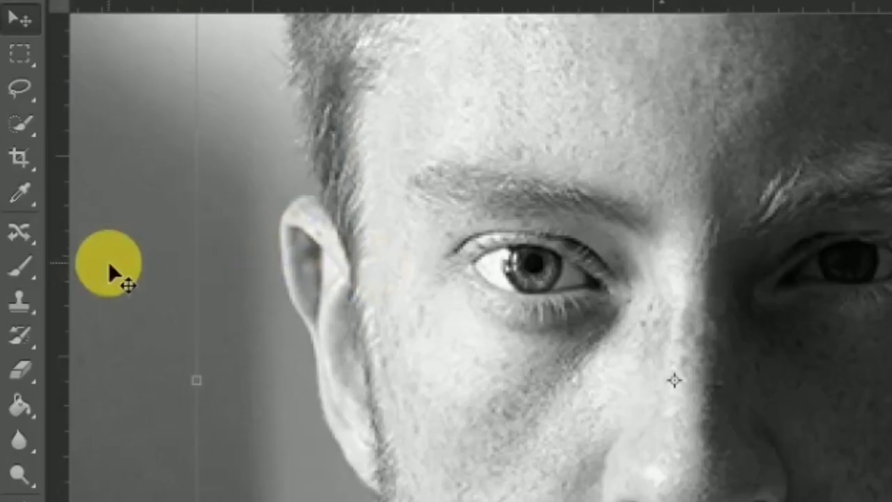
{"action": "left_click", "coordinate": [13, 203]}
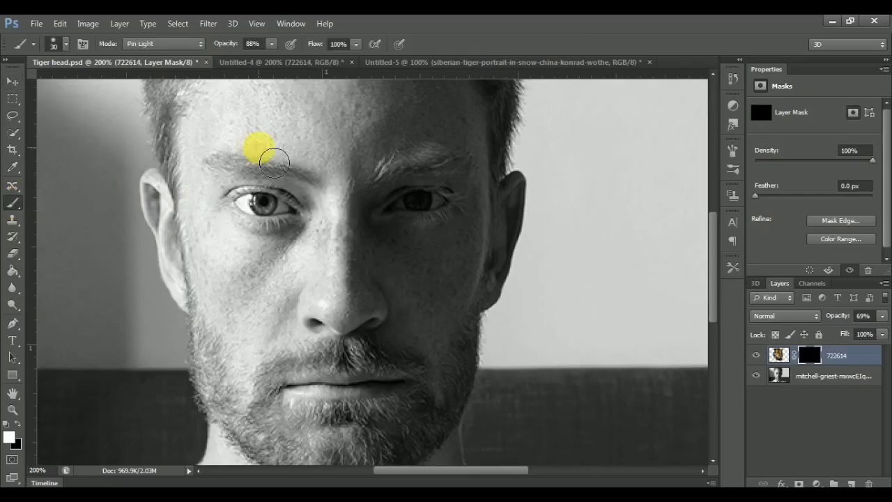
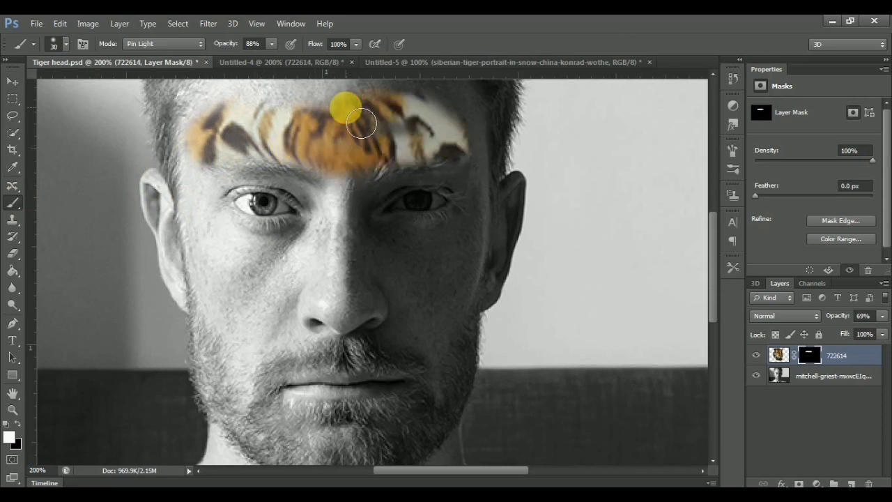
{"action": "left_click_drag", "start_coordinate": [216, 181], "coordinate": [208, 279]}
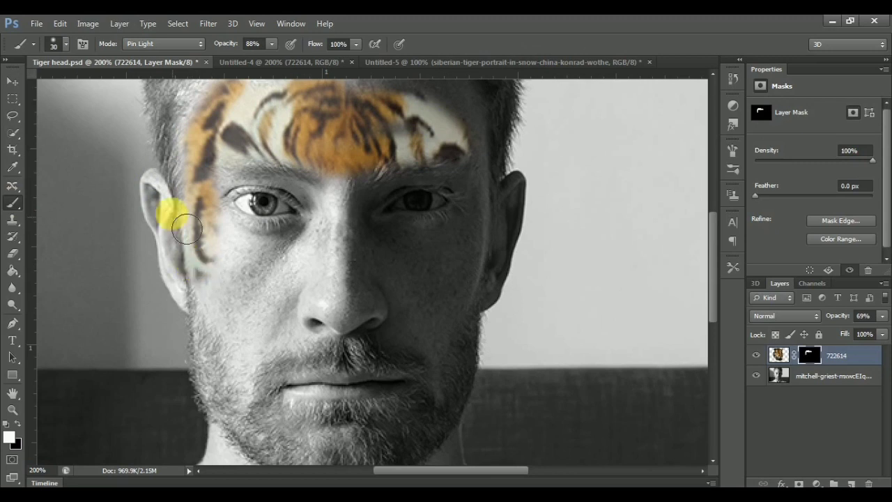
{"action": "left_click_drag", "start_coordinate": [175, 212], "coordinate": [200, 271]}
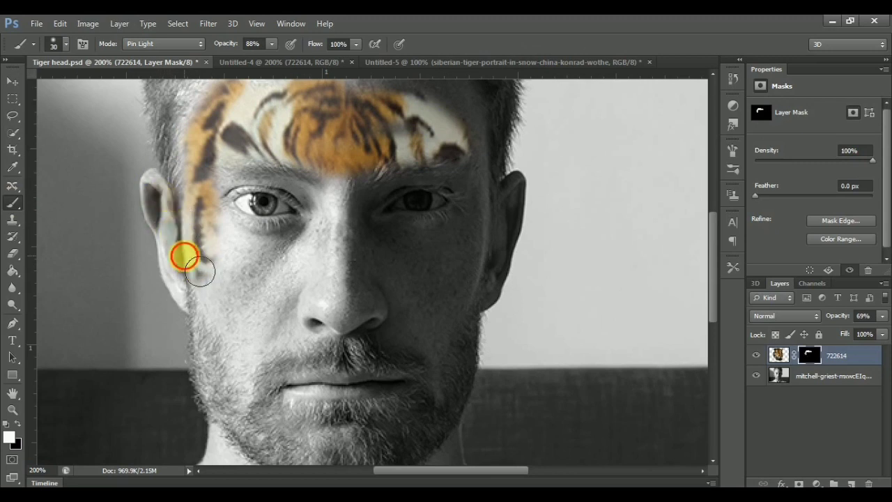
{"action": "left_click_drag", "start_coordinate": [200, 301], "coordinate": [193, 261]}
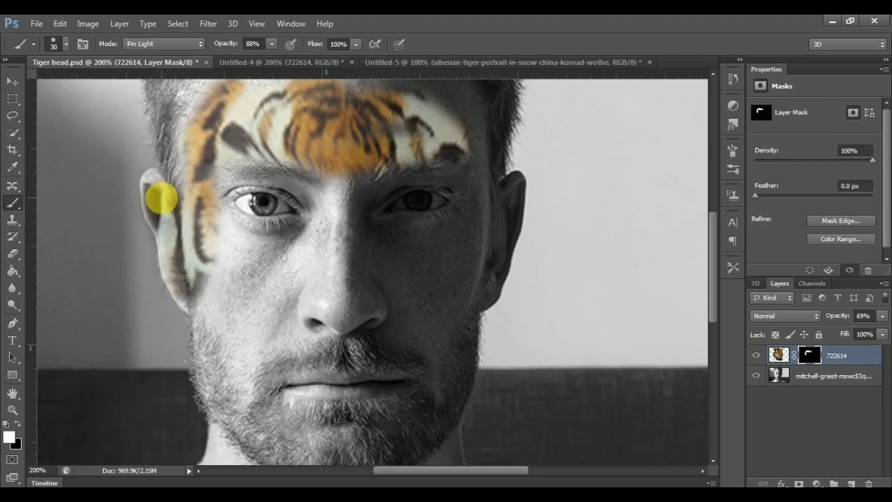
{"action": "mouse_move", "coordinate": [171, 207]}
{"action": "left_mouse_down"}
{"action": "mouse_move", "coordinate": [212, 279]}
{"action": "mouse_move", "coordinate": [227, 400]}
{"action": "mouse_move", "coordinate": [251, 439]}
{"action": "mouse_move", "coordinate": [269, 435]}
{"action": "mouse_move", "coordinate": [265, 384]}
{"action": "mouse_move", "coordinate": [243, 326]}
{"action": "mouse_move", "coordinate": [263, 309]}
{"action": "mouse_move", "coordinate": [271, 338]}
{"action": "mouse_move", "coordinate": [265, 286]}
{"action": "mouse_move", "coordinate": [216, 252]}
{"action": "left_mouse_up"}
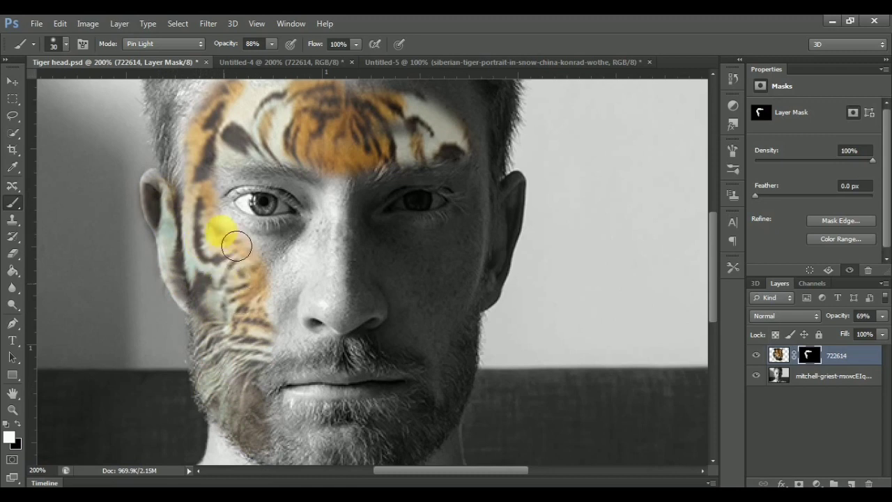
Reveal the tiger over the nose, the shaded cheek and ear, around the eyes and the mouth area, leaving the man's eyes unpainted
{"action": "mouse_move", "coordinate": [305, 268]}
{"action": "left_mouse_down"}
{"action": "mouse_move", "coordinate": [335, 255]}
{"action": "mouse_move", "coordinate": [295, 279]}
{"action": "mouse_move", "coordinate": [333, 251]}
{"action": "mouse_move", "coordinate": [302, 326]}
{"action": "mouse_move", "coordinate": [289, 335]}
{"action": "mouse_move", "coordinate": [421, 333]}
{"action": "mouse_move", "coordinate": [322, 354]}
{"action": "mouse_move", "coordinate": [315, 296]}
{"action": "mouse_move", "coordinate": [398, 282]}
{"action": "mouse_move", "coordinate": [391, 273]}
{"action": "mouse_move", "coordinate": [480, 310]}
{"action": "mouse_move", "coordinate": [454, 373]}
{"action": "mouse_move", "coordinate": [432, 361]}
{"action": "mouse_move", "coordinate": [523, 269]}
{"action": "left_mouse_up"}
{"action": "mouse_move", "coordinate": [497, 309]}
{"action": "left_mouse_down"}
{"action": "mouse_move", "coordinate": [522, 214]}
{"action": "mouse_move", "coordinate": [490, 260]}
{"action": "mouse_move", "coordinate": [424, 259]}
{"action": "mouse_move", "coordinate": [468, 248]}
{"action": "mouse_move", "coordinate": [488, 228]}
{"action": "mouse_move", "coordinate": [490, 177]}
{"action": "mouse_move", "coordinate": [469, 170]}
{"action": "mouse_move", "coordinate": [461, 180]}
{"action": "mouse_move", "coordinate": [400, 181]}
{"action": "mouse_move", "coordinate": [363, 201]}
{"action": "mouse_move", "coordinate": [361, 247]}
{"action": "mouse_move", "coordinate": [378, 203]}
{"action": "mouse_move", "coordinate": [394, 198]}
{"action": "mouse_move", "coordinate": [393, 257]}
{"action": "mouse_move", "coordinate": [444, 254]}
{"action": "mouse_move", "coordinate": [483, 238]}
{"action": "mouse_move", "coordinate": [420, 254]}
{"action": "mouse_move", "coordinate": [255, 263]}
{"action": "mouse_move", "coordinate": [306, 261]}
{"action": "mouse_move", "coordinate": [345, 234]}
{"action": "mouse_move", "coordinate": [350, 224]}
{"action": "mouse_move", "coordinate": [308, 185]}
{"action": "left_mouse_up"}
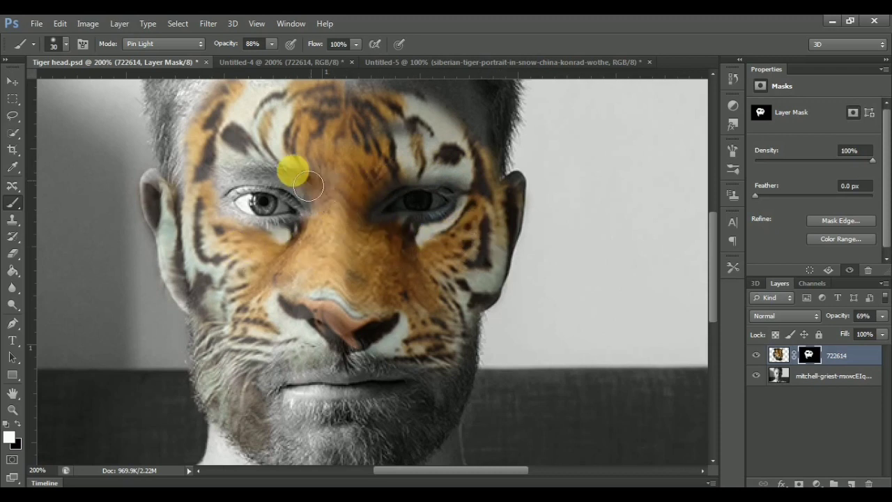
{"action": "mouse_move", "coordinate": [212, 196]}
{"action": "left_mouse_down"}
{"action": "mouse_move", "coordinate": [210, 185]}
{"action": "mouse_move", "coordinate": [190, 271]}
{"action": "mouse_move", "coordinate": [236, 401]}
{"action": "mouse_move", "coordinate": [248, 417]}
{"action": "mouse_move", "coordinate": [349, 459]}
{"action": "mouse_move", "coordinate": [333, 433]}
{"action": "mouse_move", "coordinate": [373, 468]}
{"action": "mouse_move", "coordinate": [428, 442]}
{"action": "mouse_move", "coordinate": [477, 372]}
{"action": "mouse_move", "coordinate": [462, 341]}
{"action": "mouse_move", "coordinate": [414, 428]}
{"action": "mouse_move", "coordinate": [305, 431]}
{"action": "mouse_move", "coordinate": [250, 398]}
{"action": "mouse_move", "coordinate": [347, 369]}
{"action": "mouse_move", "coordinate": [448, 383]}
{"action": "mouse_move", "coordinate": [349, 255]}
{"action": "mouse_move", "coordinate": [331, 142]}
{"action": "mouse_move", "coordinate": [495, 137]}
{"action": "mouse_move", "coordinate": [555, 155]}
{"action": "mouse_move", "coordinate": [287, 242]}
{"action": "mouse_move", "coordinate": [318, 181]}
{"action": "mouse_move", "coordinate": [271, 166]}
{"action": "mouse_move", "coordinate": [224, 224]}
{"action": "mouse_move", "coordinate": [270, 268]}
{"action": "mouse_move", "coordinate": [176, 216]}
{"action": "mouse_move", "coordinate": [670, 183]}
{"action": "left_mouse_up"}
Paint the tiger fur in over the upper forehead up to the hairline and touch up the lower face on the mask
{"action": "scroll", "coordinate": [711, 234], "scroll_direction": "up", "scroll_amount": 2}
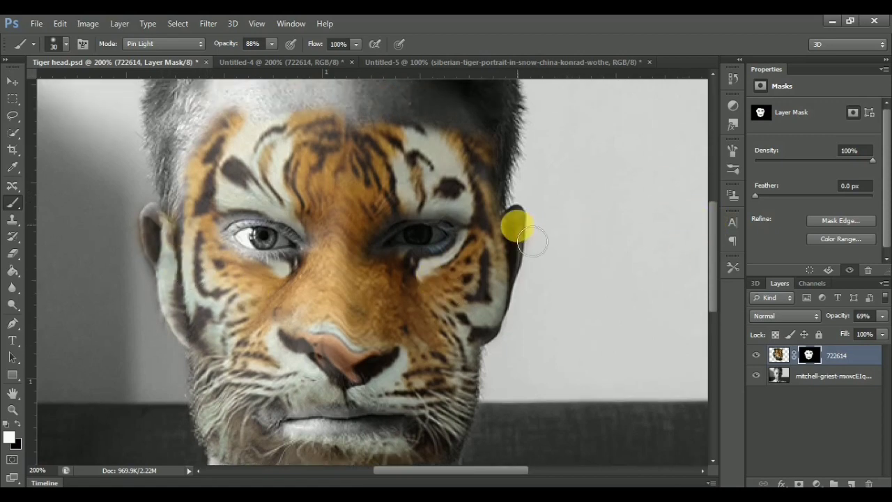
{"action": "scroll", "coordinate": [711, 209], "scroll_direction": "up", "scroll_amount": 8}
{"action": "mouse_move", "coordinate": [414, 247]}
{"action": "left_mouse_down"}
{"action": "mouse_move", "coordinate": [485, 298]}
{"action": "mouse_move", "coordinate": [435, 256]}
{"action": "mouse_move", "coordinate": [486, 324]}
{"action": "mouse_move", "coordinate": [446, 275]}
{"action": "mouse_move", "coordinate": [385, 250]}
{"action": "mouse_move", "coordinate": [250, 290]}
{"action": "mouse_move", "coordinate": [240, 244]}
{"action": "mouse_move", "coordinate": [352, 232]}
{"action": "mouse_move", "coordinate": [278, 250]}
{"action": "mouse_move", "coordinate": [377, 248]}
{"action": "mouse_move", "coordinate": [354, 222]}
{"action": "mouse_move", "coordinate": [277, 218]}
{"action": "mouse_move", "coordinate": [256, 229]}
{"action": "mouse_move", "coordinate": [270, 216]}
{"action": "mouse_move", "coordinate": [230, 293]}
{"action": "mouse_move", "coordinate": [218, 345]}
{"action": "mouse_move", "coordinate": [378, 240]}
{"action": "mouse_move", "coordinate": [450, 263]}
{"action": "mouse_move", "coordinate": [310, 257]}
{"action": "mouse_move", "coordinate": [317, 247]}
{"action": "mouse_move", "coordinate": [303, 288]}
{"action": "mouse_move", "coordinate": [348, 302]}
{"action": "left_mouse_up"}
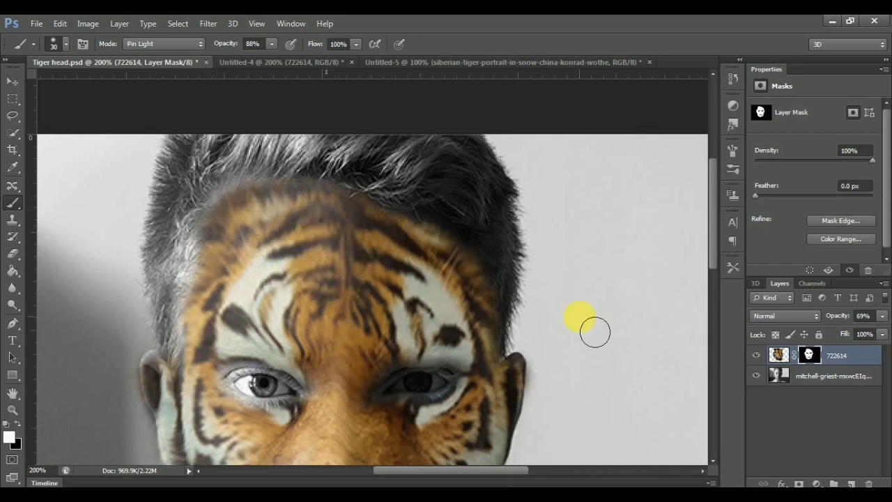
{"action": "left_click_drag", "start_coordinate": [713, 248], "coordinate": [727, 307]}
{"action": "left_click", "coordinate": [232, 382]}
{"action": "mouse_move", "coordinate": [247, 396]}
{"action": "left_mouse_down"}
{"action": "mouse_move", "coordinate": [288, 380]}
{"action": "mouse_move", "coordinate": [262, 417]}
{"action": "mouse_move", "coordinate": [226, 394]}
{"action": "mouse_move", "coordinate": [232, 325]}
{"action": "mouse_move", "coordinate": [274, 372]}
{"action": "mouse_move", "coordinate": [339, 374]}
{"action": "mouse_move", "coordinate": [293, 401]}
{"action": "mouse_move", "coordinate": [330, 431]}
{"action": "mouse_move", "coordinate": [382, 440]}
{"action": "mouse_move", "coordinate": [455, 407]}
{"action": "mouse_move", "coordinate": [501, 239]}
{"action": "mouse_move", "coordinate": [514, 228]}
{"action": "mouse_move", "coordinate": [428, 277]}
{"action": "mouse_move", "coordinate": [338, 247]}
{"action": "mouse_move", "coordinate": [379, 253]}
{"action": "left_mouse_up"}
{"action": "key", "text": "ctrl+minus"}
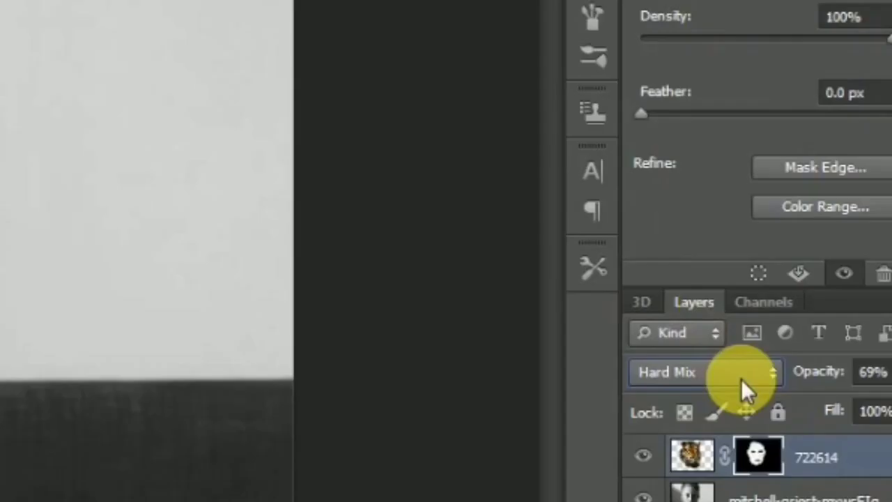
Set the tiger layer's blend mode to Overlay and its opacity to 100%, and brush over the forehead on its mask
{"action": "left_click", "coordinate": [800, 317]}
{"action": "left_click", "coordinate": [673, 72]}
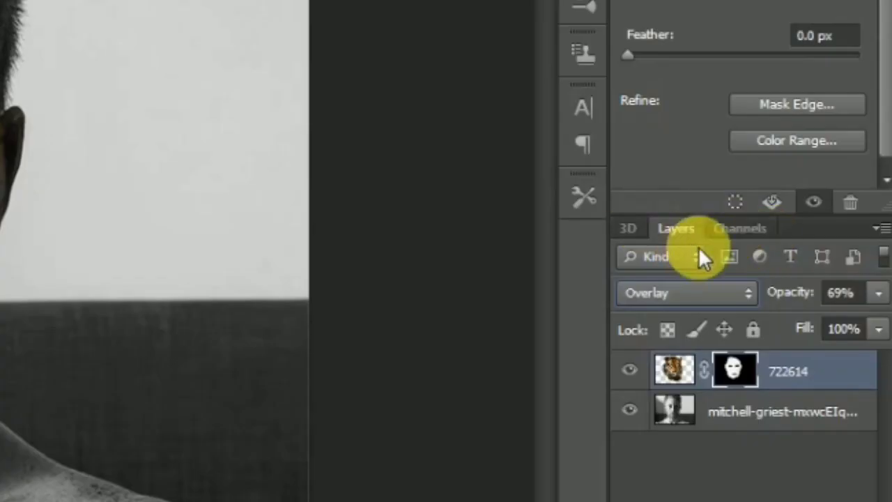
{"action": "left_click", "coordinate": [879, 293]}
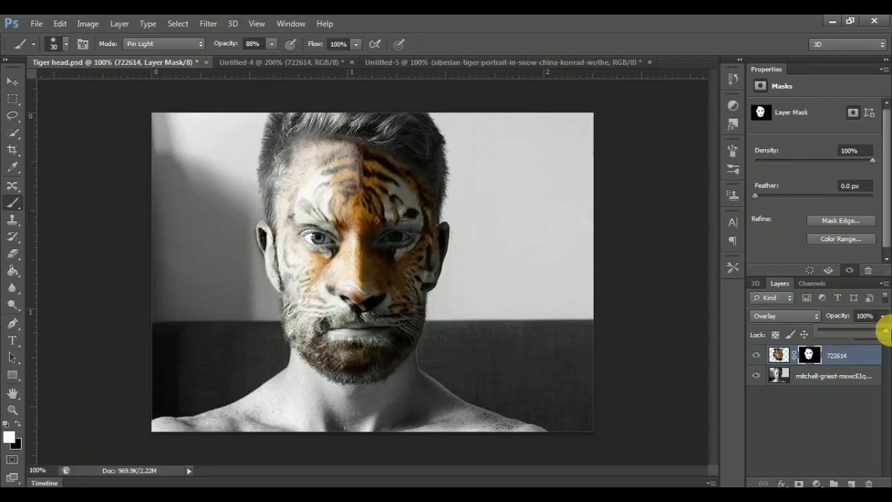
{"action": "left_click_drag", "start_coordinate": [341, 160], "coordinate": [371, 165]}
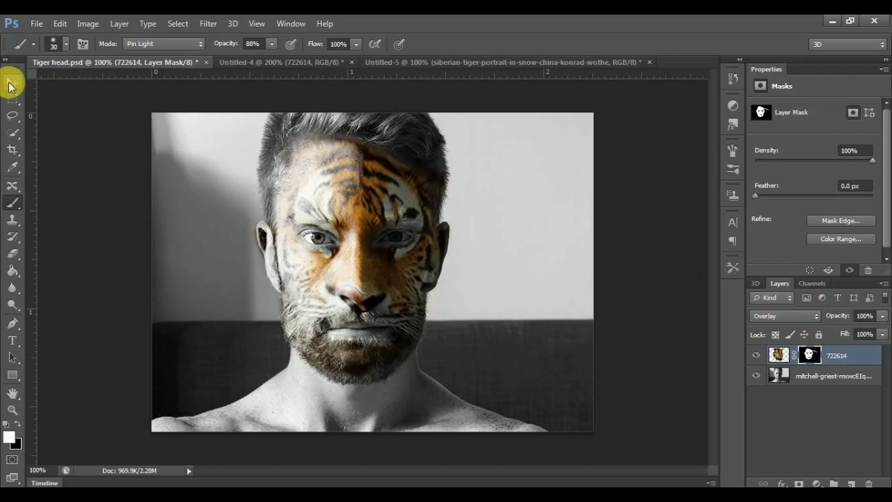
{"action": "left_click", "coordinate": [11, 84]}
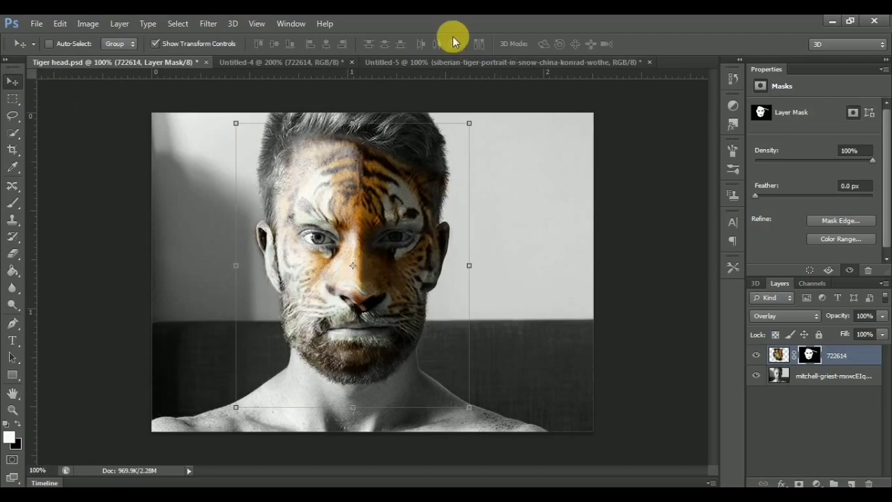
Switch to the Untitled-5 document and place the tiger_portrait_4k image from Downloads in it
{"action": "left_click", "coordinate": [460, 62]}
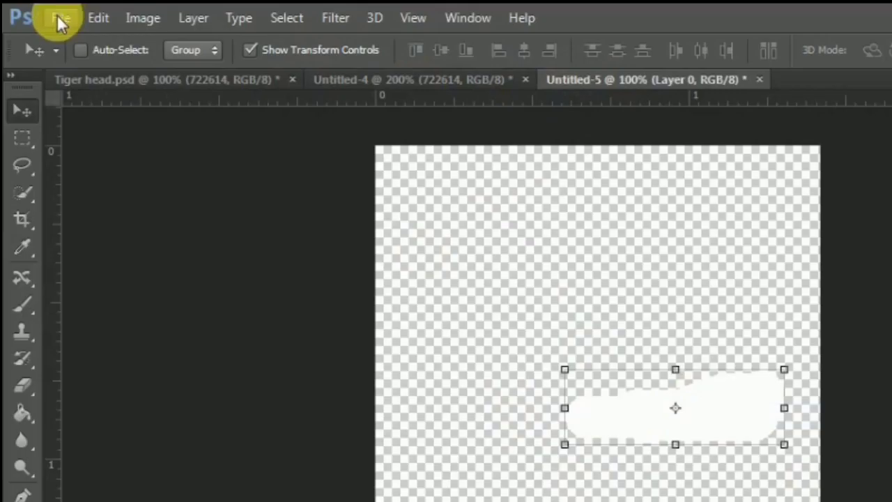
{"action": "left_click", "coordinate": [60, 19]}
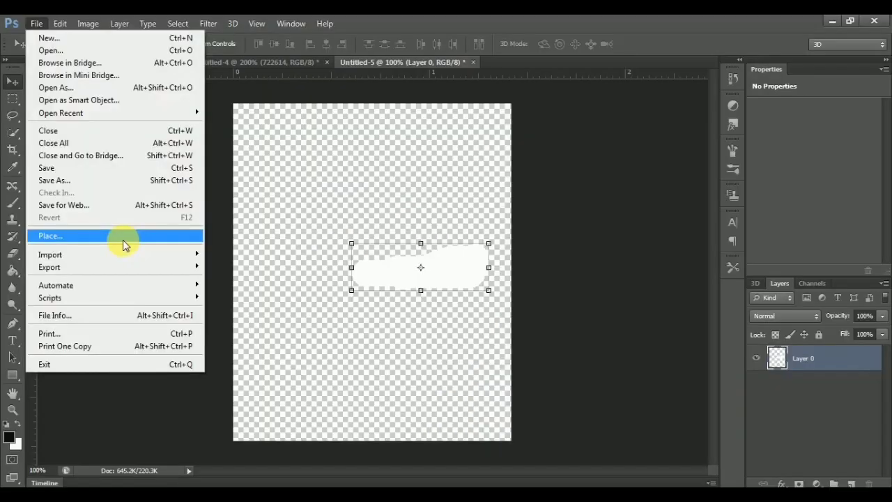
{"action": "left_click", "coordinate": [198, 357]}
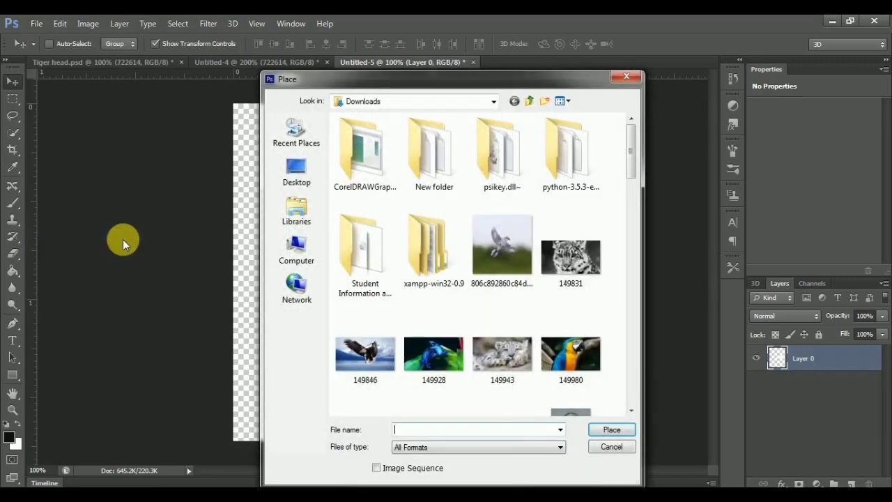
{"action": "scroll", "coordinate": [631, 290], "scroll_direction": "down", "scroll_amount": 15}
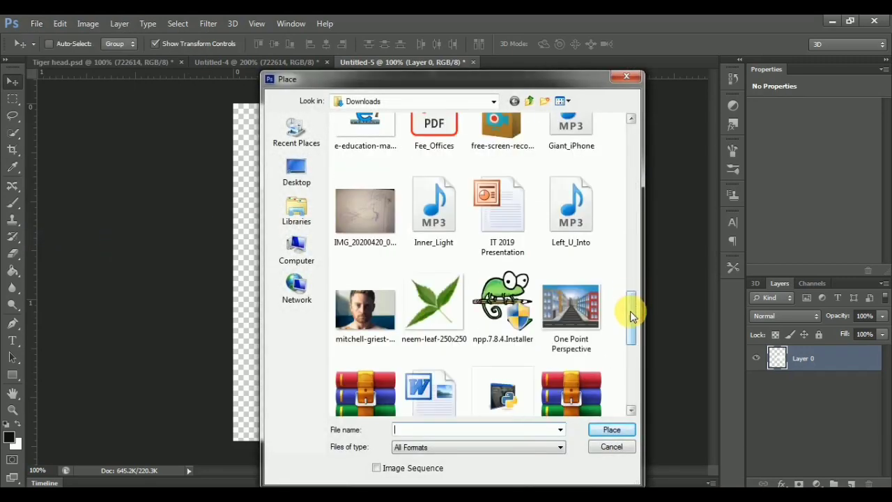
{"action": "double_click", "coordinate": [357, 361]}
Stretch the placed tiger image up to the canvas's upper edge and crop away the empty canvas below it
{"action": "left_click_drag", "start_coordinate": [370, 193], "coordinate": [359, 103]}
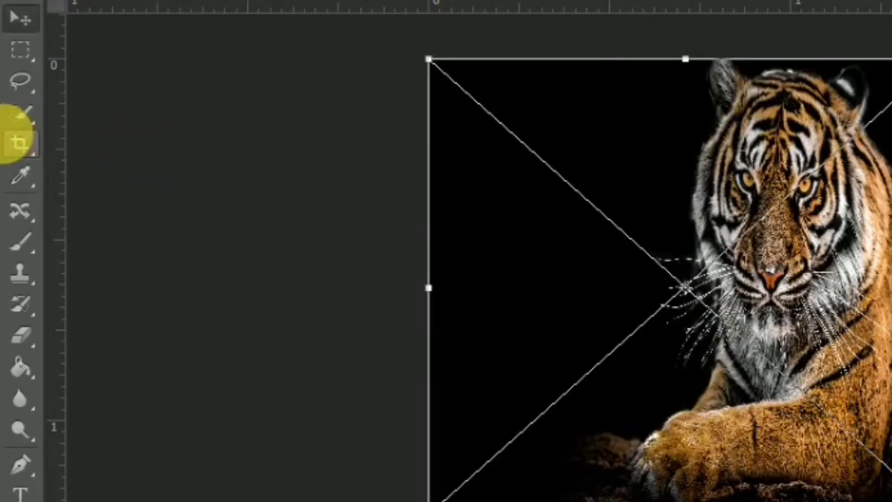
{"action": "left_click", "coordinate": [21, 152]}
{"action": "left_click_drag", "start_coordinate": [371, 461], "coordinate": [371, 398]}
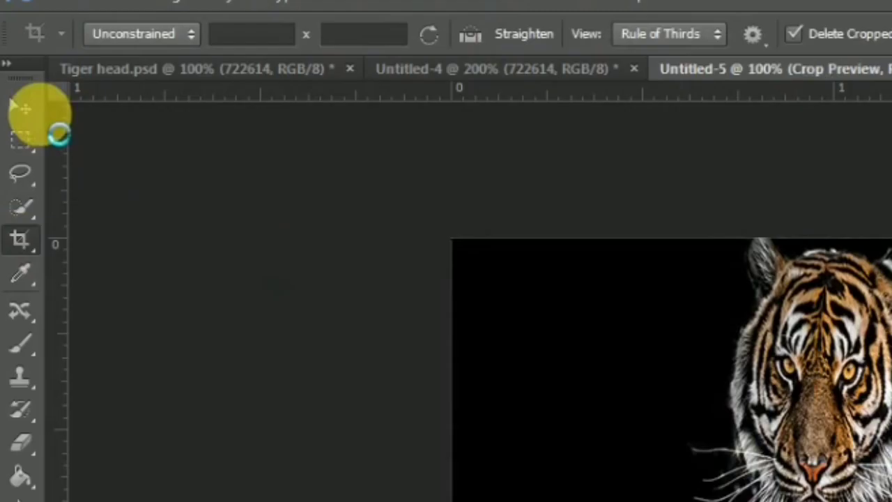
Widen the tiger image beyond the canvas's right edge and extend the canvas with the Crop tool
{"action": "left_click", "coordinate": [12, 82]}
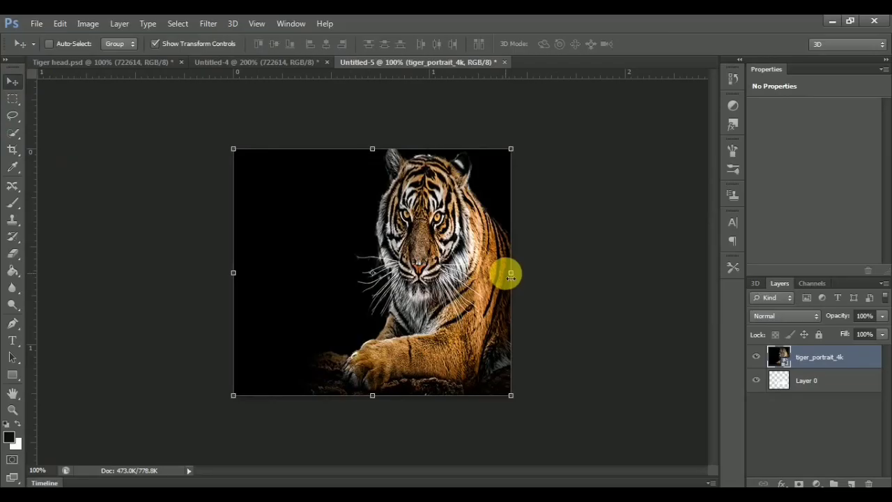
{"action": "left_click_drag", "start_coordinate": [512, 274], "coordinate": [562, 273]}
{"action": "left_click", "coordinate": [13, 150]}
{"action": "key", "text": "Return"}
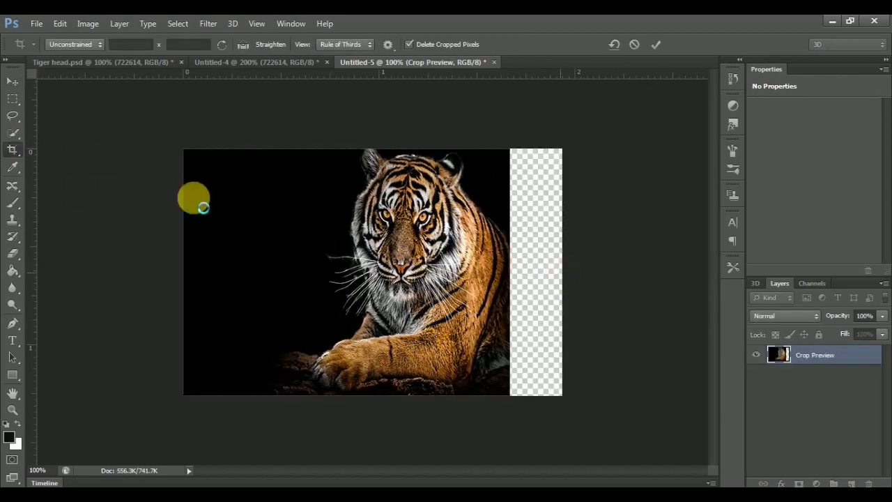
Stretch the tiger image sideways to fill the empty strip out to the canvas's right edge
{"action": "left_click", "coordinate": [13, 82]}
{"action": "left_click_drag", "start_coordinate": [516, 272], "coordinate": [566, 278]}
{"action": "key", "text": "Return"}
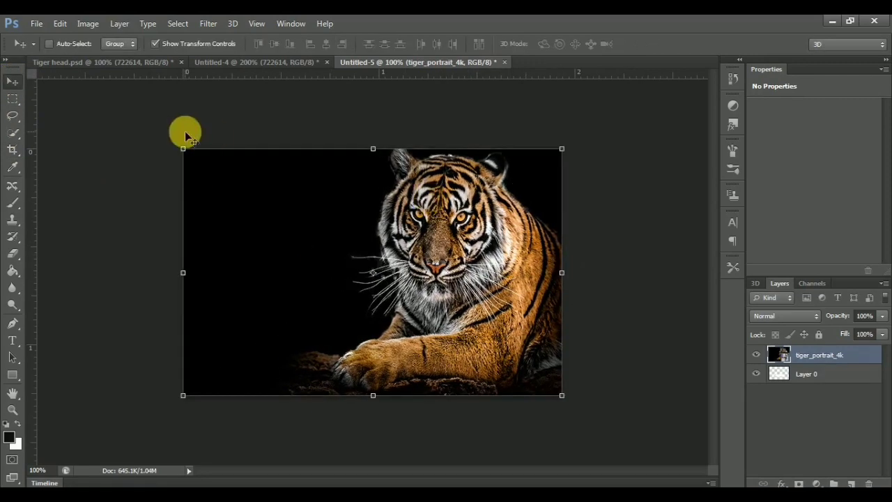
Select the tiger's striped back, flank and upper foreleg in the Untitled-5 document with the Quick Selection tool
{"action": "left_click", "coordinate": [148, 64]}
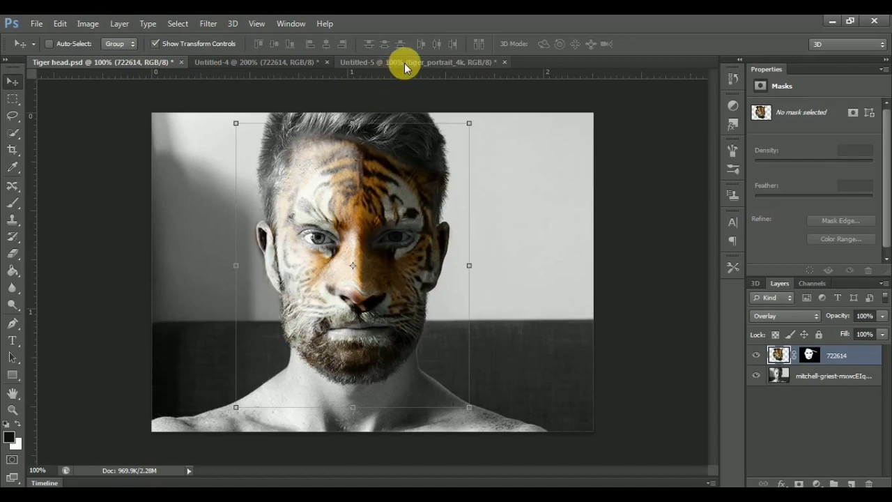
{"action": "left_click", "coordinate": [405, 63]}
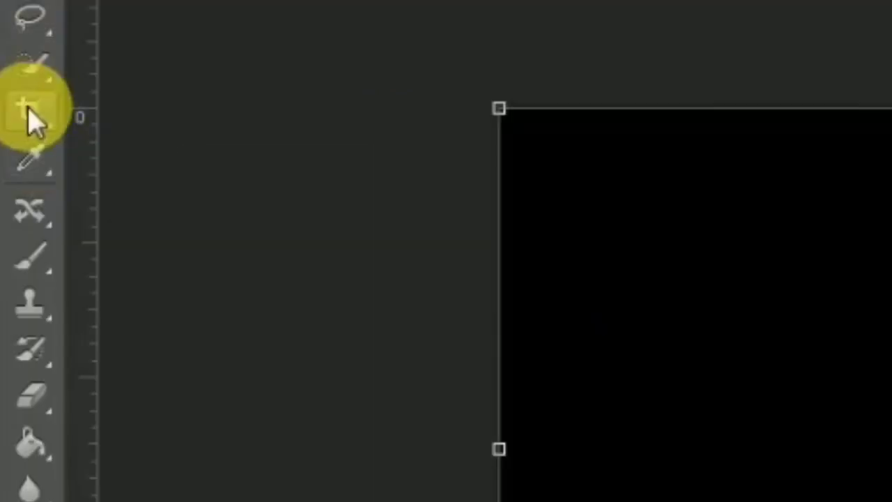
{"action": "left_click", "coordinate": [33, 66]}
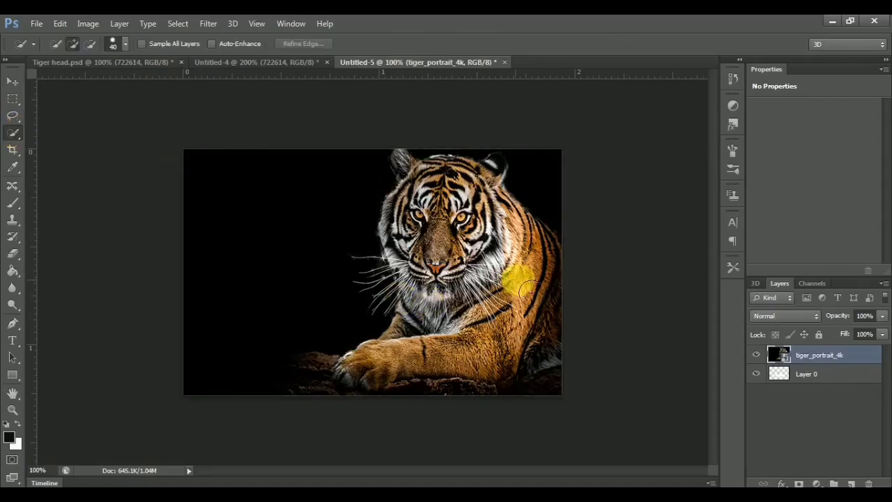
{"action": "mouse_move", "coordinate": [560, 285]}
{"action": "left_mouse_down"}
{"action": "mouse_move", "coordinate": [540, 362]}
{"action": "mouse_move", "coordinate": [472, 373]}
{"action": "mouse_move", "coordinate": [583, 351]}
{"action": "mouse_move", "coordinate": [584, 320]}
{"action": "mouse_move", "coordinate": [529, 269]}
{"action": "mouse_move", "coordinate": [540, 261]}
{"action": "left_mouse_up"}
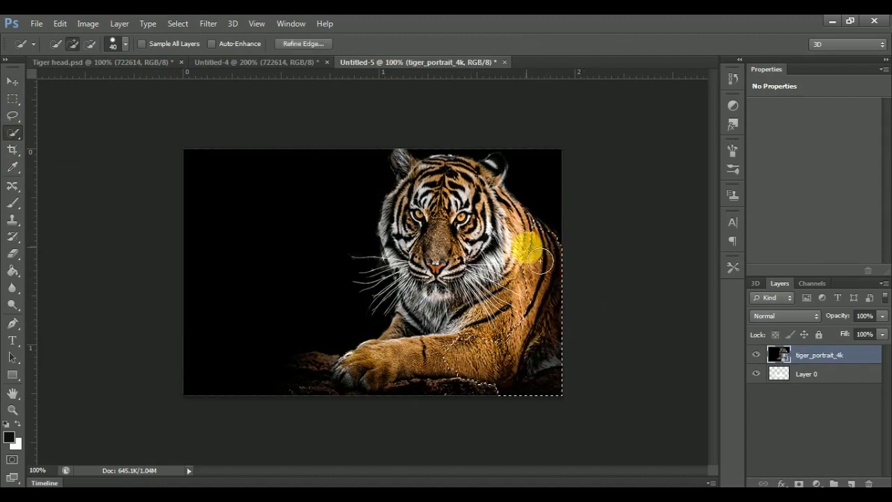
{"action": "left_click_drag", "start_coordinate": [509, 217], "coordinate": [560, 273]}
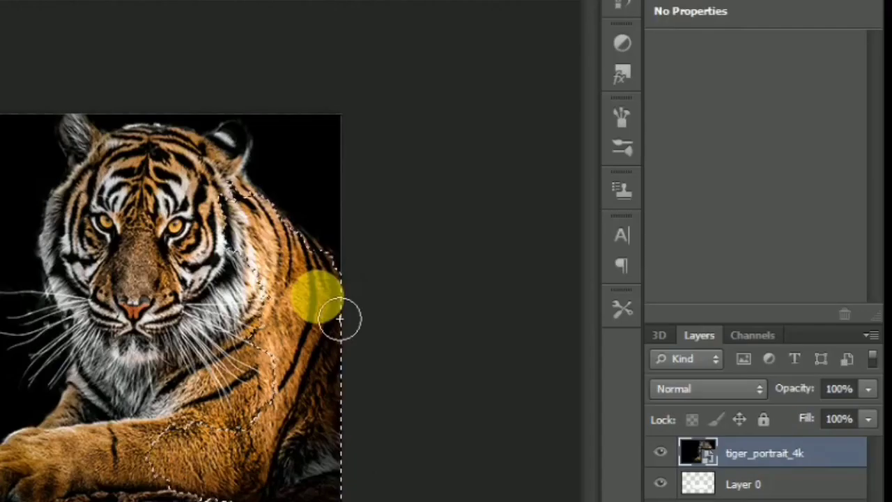
{"action": "mouse_move", "coordinate": [340, 318]}
{"action": "left_mouse_down"}
{"action": "mouse_move", "coordinate": [317, 299]}
{"action": "mouse_move", "coordinate": [340, 319]}
{"action": "left_mouse_up"}
Rasterize the tiger_portrait_4k layer and delete everything outside the selected fur
{"action": "right_click", "coordinate": [754, 449]}
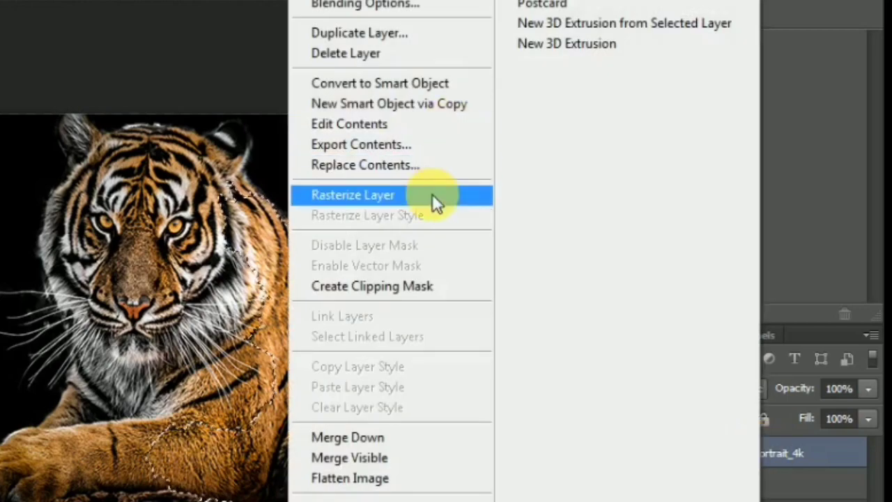
{"action": "left_click", "coordinate": [432, 197]}
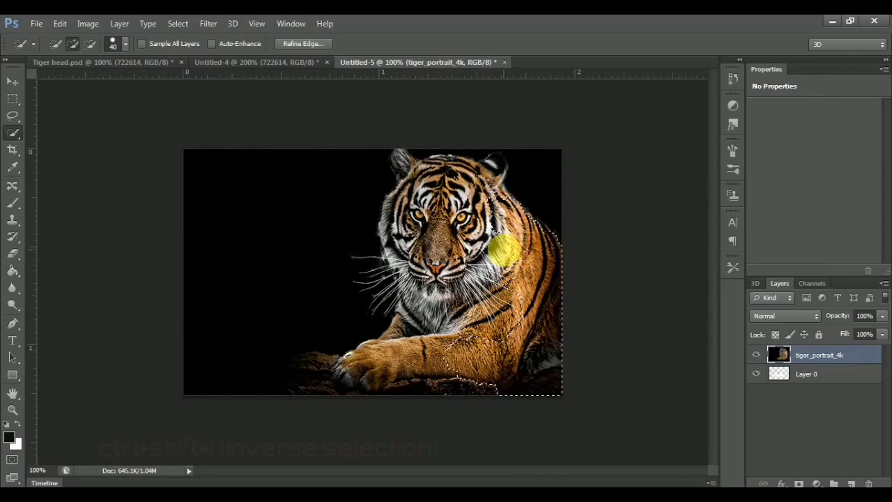
{"action": "key", "text": "ctrl+shift+i"}
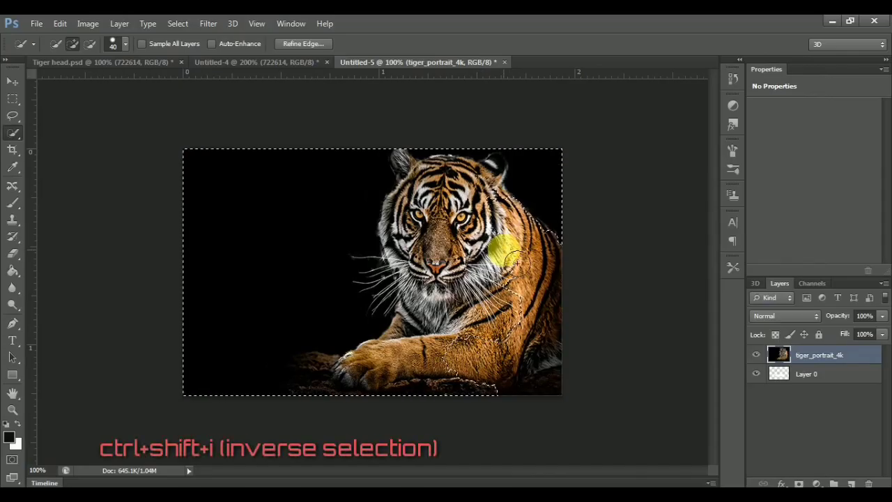
{"action": "key", "text": "Delete"}
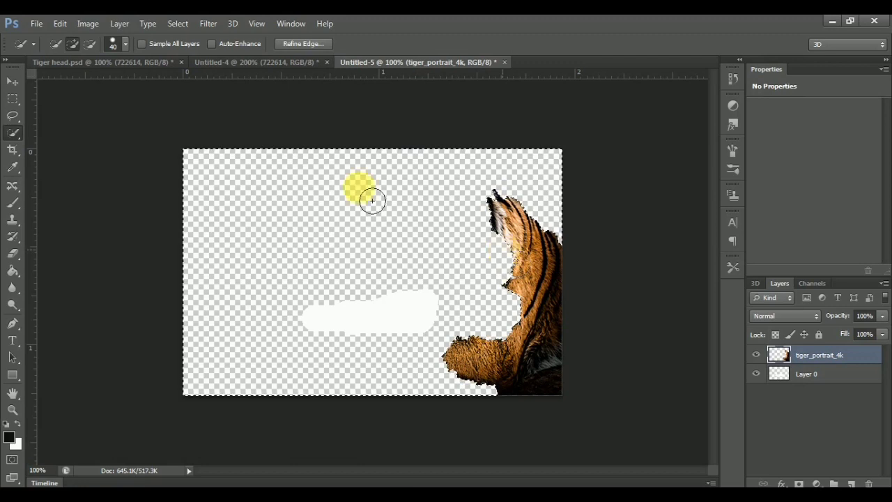
Deselect and move the cut-out tiger fur into the Tiger head.psd document
{"action": "left_click", "coordinate": [12, 82]}
{"action": "key", "text": "ctrl+d"}
{"action": "left_click_drag", "start_coordinate": [507, 268], "coordinate": [233, 265]}
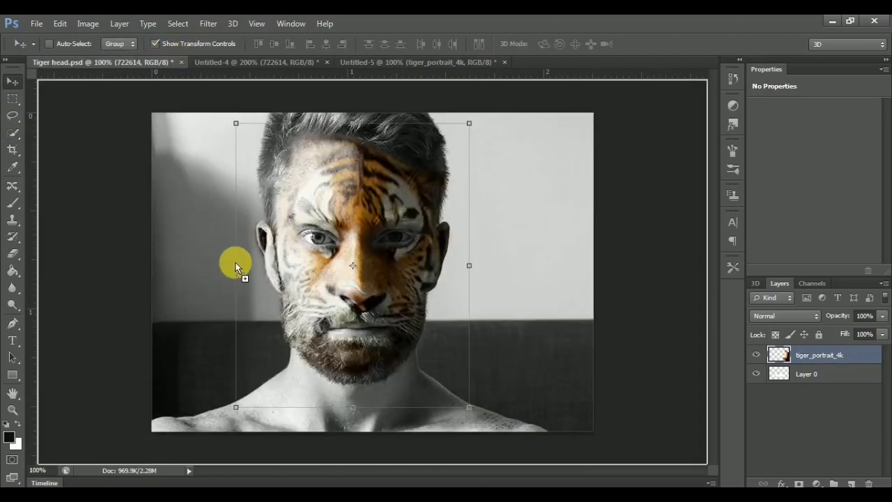
{"action": "left_click_drag", "start_coordinate": [278, 324], "coordinate": [278, 325]}
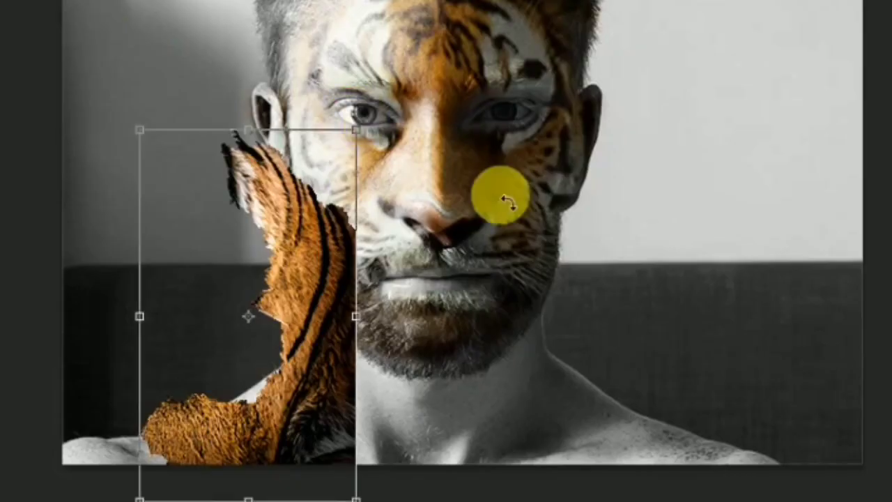
Position the fur cutout over the lower left of the portrait and rotate it about 88°
{"action": "left_click_drag", "start_coordinate": [392, 283], "coordinate": [422, 330]}
{"action": "left_click_drag", "start_coordinate": [554, 278], "coordinate": [521, 443]}
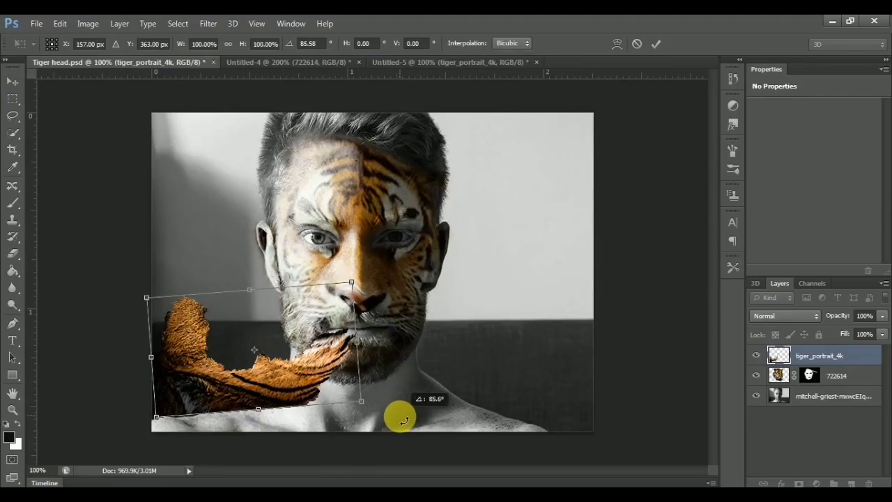
{"action": "mouse_move", "coordinate": [401, 418]}
{"action": "left_mouse_down"}
{"action": "mouse_move", "coordinate": [397, 428]}
{"action": "mouse_move", "coordinate": [390, 418]}
{"action": "left_mouse_up"}
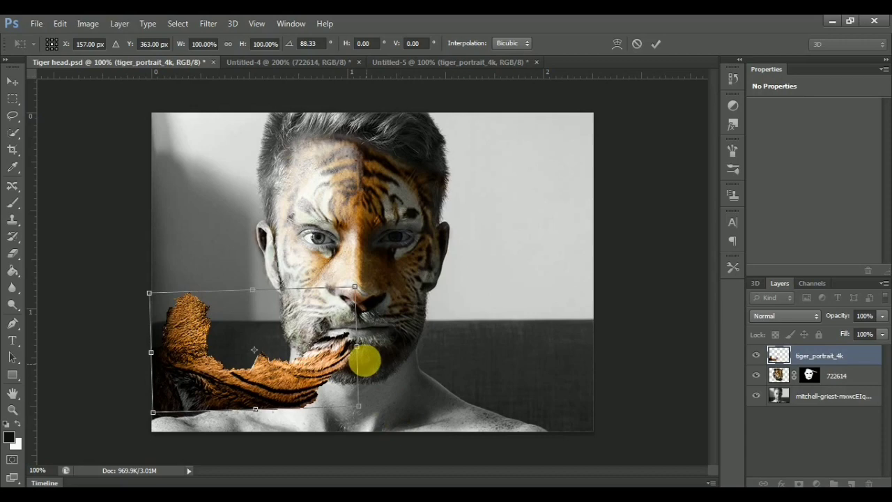
Stretch the fur cutout in width and height to cover the man's neck and both shoulders, and apply the transformation
{"action": "left_click_drag", "start_coordinate": [373, 353], "coordinate": [572, 347]}
{"action": "left_click_drag", "start_coordinate": [362, 409], "coordinate": [364, 452]}
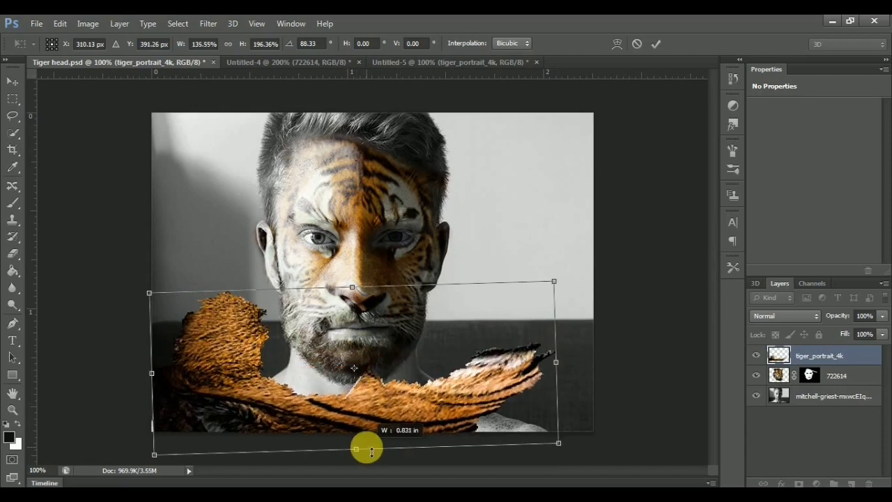
{"action": "left_click_drag", "start_coordinate": [555, 373], "coordinate": [677, 362]}
{"action": "left_click_drag", "start_coordinate": [410, 292], "coordinate": [401, 244]}
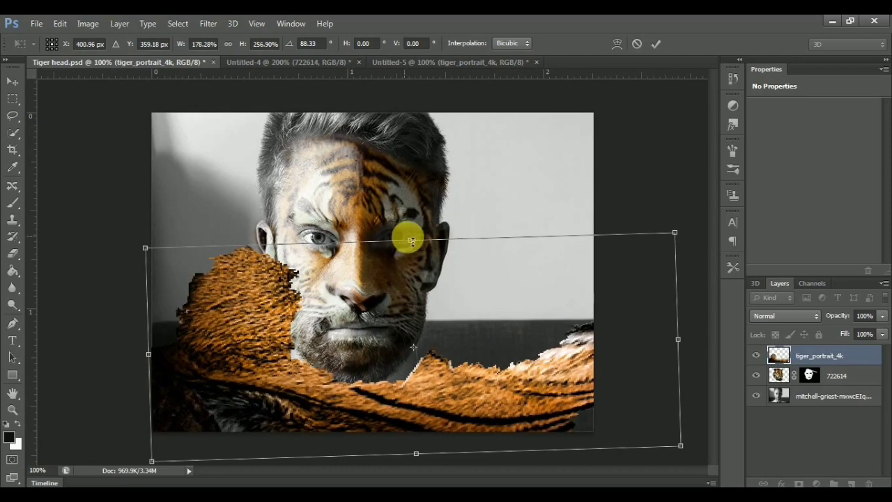
{"action": "left_click_drag", "start_coordinate": [155, 355], "coordinate": [106, 355]}
{"action": "left_click_drag", "start_coordinate": [393, 243], "coordinate": [388, 224]}
{"action": "left_click_drag", "start_coordinate": [551, 413], "coordinate": [557, 412]}
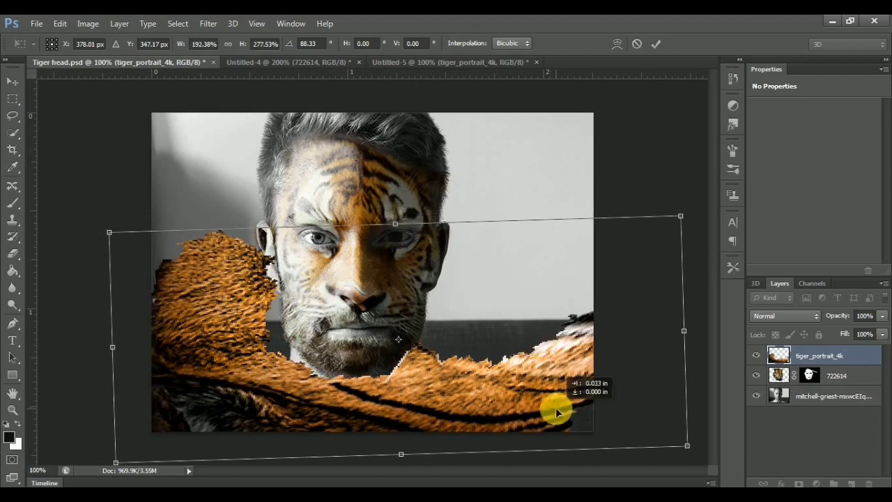
{"action": "left_click_drag", "start_coordinate": [396, 223], "coordinate": [395, 198]}
{"action": "double_click", "coordinate": [342, 299]}
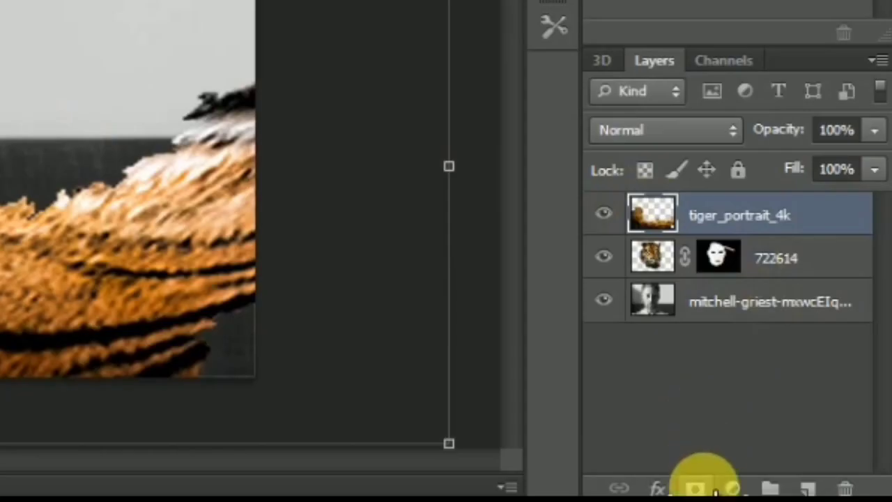
Add a black-filled mask to the tiger_portrait_4k layer and brush white over the neck and upper chest to reveal the fur
{"action": "left_click", "coordinate": [694, 486]}
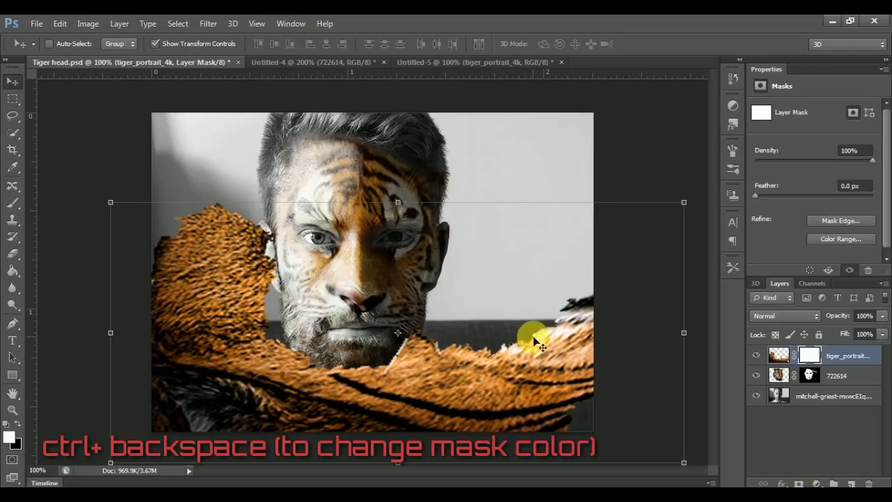
{"action": "key", "text": "ctrl+BackSpace"}
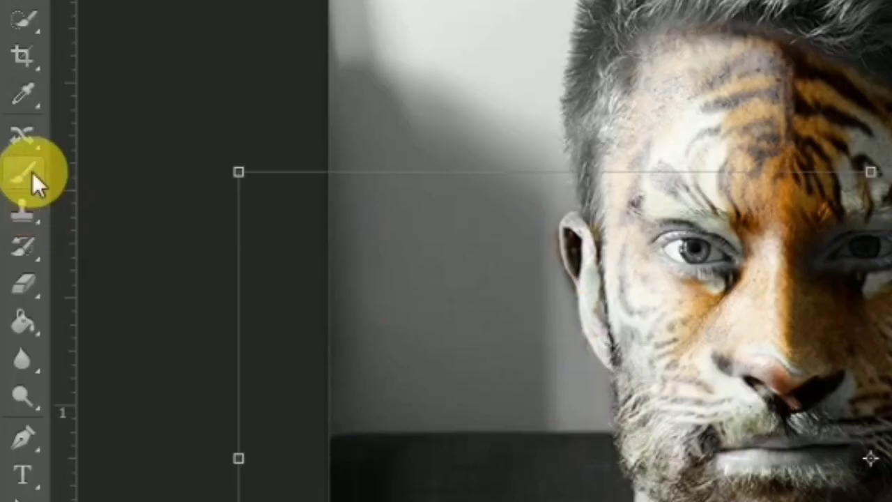
{"action": "left_click", "coordinate": [12, 203]}
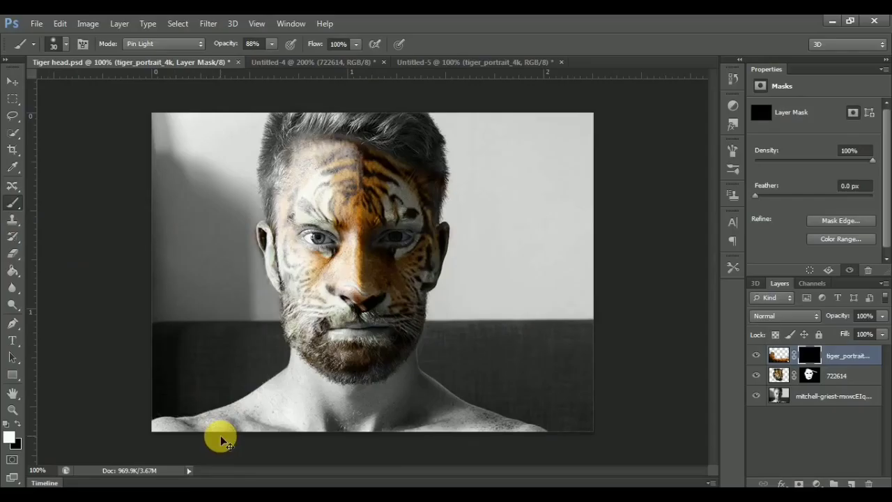
{"action": "key", "text": "ctrl+plus"}
{"action": "left_click_drag", "start_coordinate": [716, 312], "coordinate": [733, 403]}
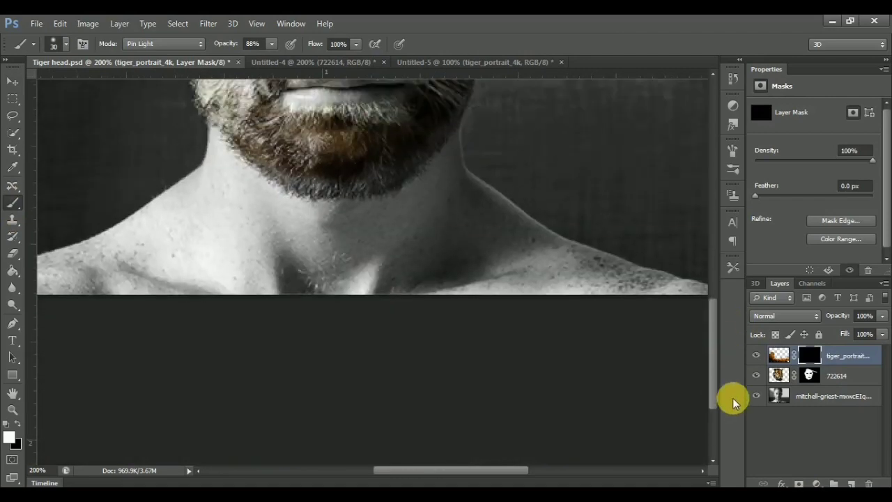
{"action": "mouse_move", "coordinate": [425, 299]}
{"action": "left_mouse_down"}
{"action": "mouse_move", "coordinate": [350, 302]}
{"action": "mouse_move", "coordinate": [540, 289]}
{"action": "mouse_move", "coordinate": [305, 275]}
{"action": "mouse_move", "coordinate": [334, 297]}
{"action": "mouse_move", "coordinate": [109, 304]}
{"action": "mouse_move", "coordinate": [179, 260]}
{"action": "mouse_move", "coordinate": [228, 274]}
{"action": "mouse_move", "coordinate": [281, 197]}
{"action": "mouse_move", "coordinate": [313, 245]}
{"action": "mouse_move", "coordinate": [247, 188]}
{"action": "mouse_move", "coordinate": [237, 158]}
{"action": "mouse_move", "coordinate": [243, 177]}
{"action": "mouse_move", "coordinate": [181, 212]}
{"action": "mouse_move", "coordinate": [105, 276]}
{"action": "left_mouse_up"}
Brush white on the fur layer's mask along both shoulders, following their outlines down to the image edge
{"action": "left_click_drag", "start_coordinate": [395, 477], "coordinate": [307, 476]}
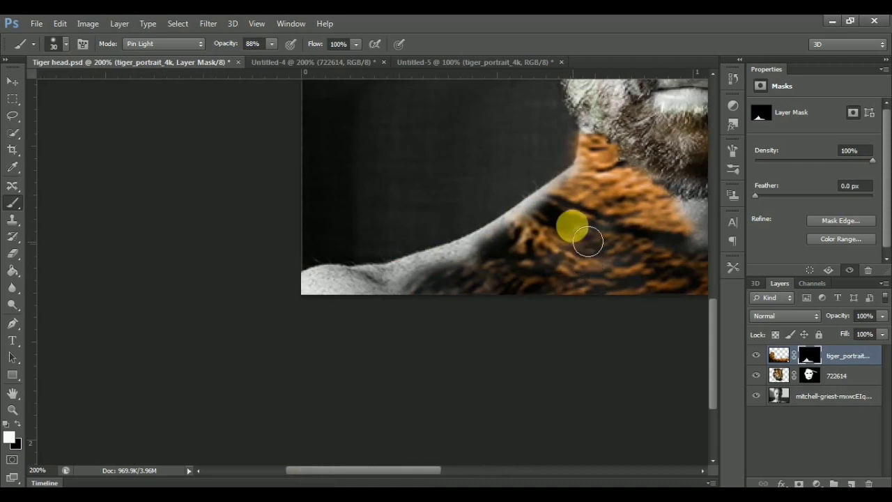
{"action": "mouse_move", "coordinate": [515, 258]}
{"action": "left_mouse_down"}
{"action": "mouse_move", "coordinate": [444, 285]}
{"action": "mouse_move", "coordinate": [300, 309]}
{"action": "mouse_move", "coordinate": [365, 296]}
{"action": "mouse_move", "coordinate": [334, 294]}
{"action": "mouse_move", "coordinate": [421, 298]}
{"action": "mouse_move", "coordinate": [600, 215]}
{"action": "mouse_move", "coordinate": [617, 286]}
{"action": "mouse_move", "coordinate": [597, 286]}
{"action": "mouse_move", "coordinate": [651, 241]}
{"action": "mouse_move", "coordinate": [611, 288]}
{"action": "mouse_move", "coordinate": [530, 315]}
{"action": "mouse_move", "coordinate": [435, 317]}
{"action": "mouse_move", "coordinate": [577, 272]}
{"action": "mouse_move", "coordinate": [410, 310]}
{"action": "mouse_move", "coordinate": [625, 244]}
{"action": "left_mouse_up"}
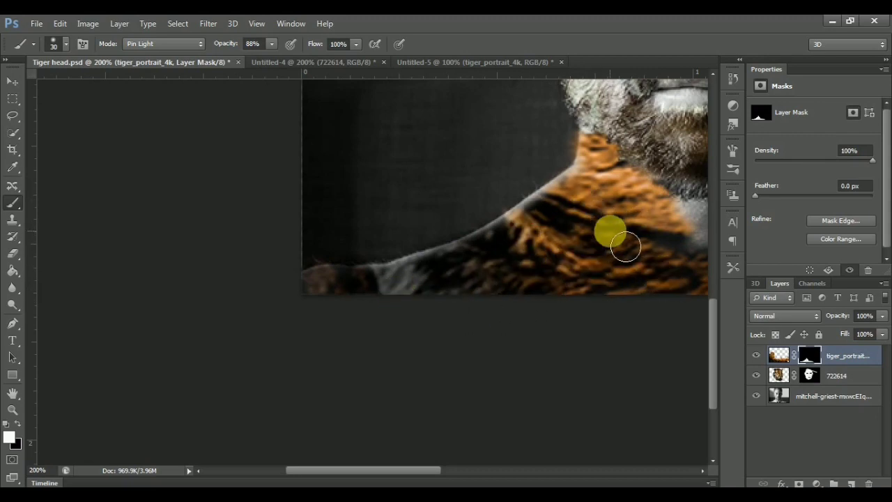
{"action": "left_click_drag", "start_coordinate": [408, 471], "coordinate": [540, 467]}
{"action": "mouse_move", "coordinate": [222, 285]}
{"action": "left_mouse_down"}
{"action": "mouse_move", "coordinate": [237, 301]}
{"action": "mouse_move", "coordinate": [391, 300]}
{"action": "mouse_move", "coordinate": [562, 316]}
{"action": "mouse_move", "coordinate": [481, 298]}
{"action": "mouse_move", "coordinate": [344, 247]}
{"action": "mouse_move", "coordinate": [406, 292]}
{"action": "mouse_move", "coordinate": [139, 243]}
{"action": "mouse_move", "coordinate": [221, 222]}
{"action": "mouse_move", "coordinate": [147, 215]}
{"action": "mouse_move", "coordinate": [163, 249]}
{"action": "mouse_move", "coordinate": [173, 213]}
{"action": "mouse_move", "coordinate": [243, 222]}
{"action": "mouse_move", "coordinate": [291, 176]}
{"action": "mouse_move", "coordinate": [340, 241]}
{"action": "mouse_move", "coordinate": [325, 216]}
{"action": "mouse_move", "coordinate": [370, 257]}
{"action": "mouse_move", "coordinate": [472, 295]}
{"action": "mouse_move", "coordinate": [453, 301]}
{"action": "mouse_move", "coordinate": [371, 266]}
{"action": "left_mouse_up"}
Try out blend modes on the tiger_portrait_4k layer and set it to Overlay
{"action": "key", "text": "ctrl+minus"}
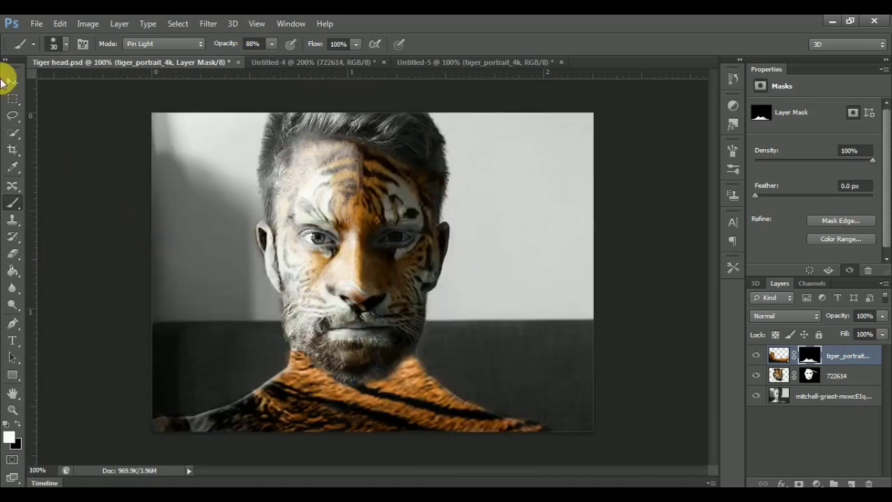
{"action": "left_click", "coordinate": [12, 81]}
{"action": "left_click", "coordinate": [833, 356]}
{"action": "scroll", "coordinate": [791, 316], "scroll_direction": "down", "scroll_amount": 11}
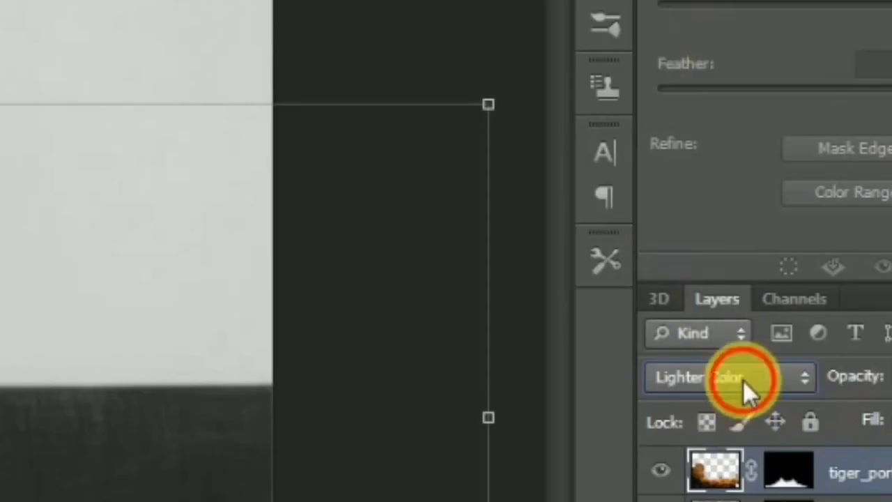
{"action": "left_click", "coordinate": [743, 381]}
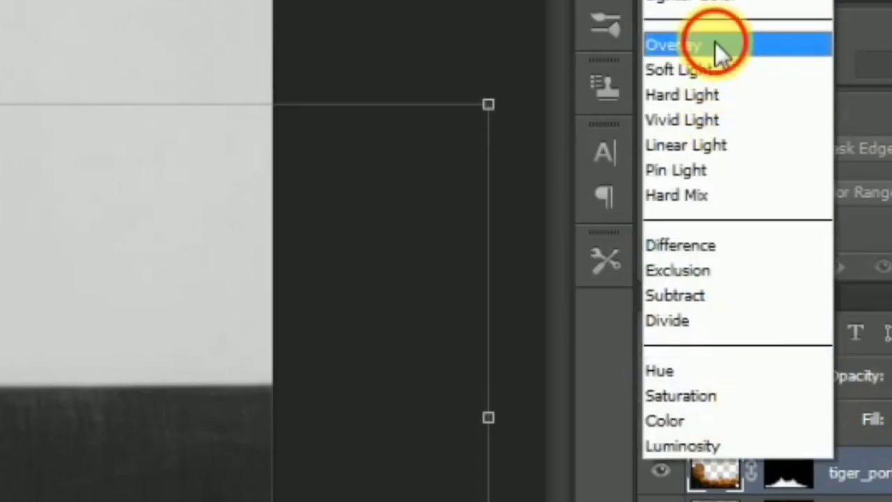
{"action": "left_click", "coordinate": [716, 43]}
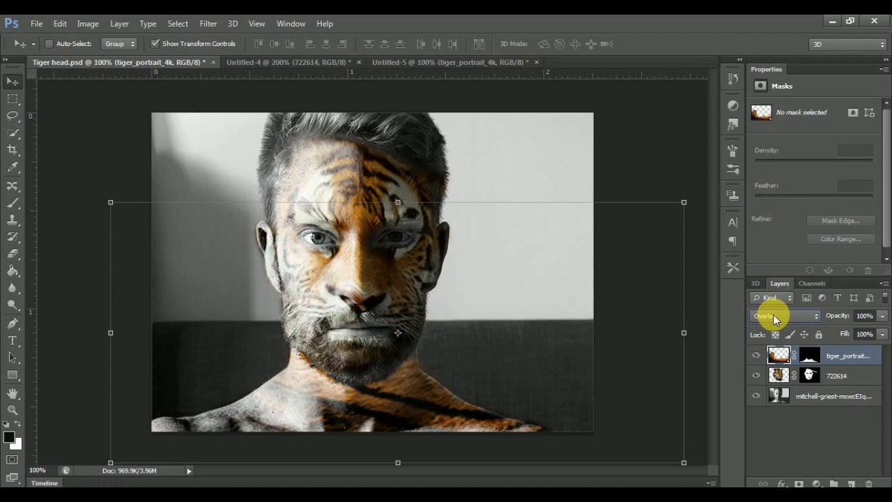